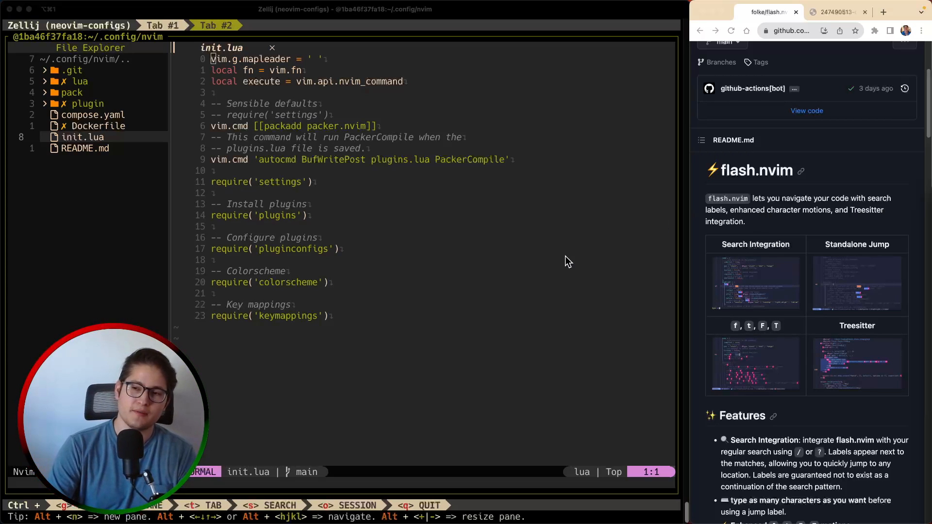
scroll(724, 192, "up", 3)
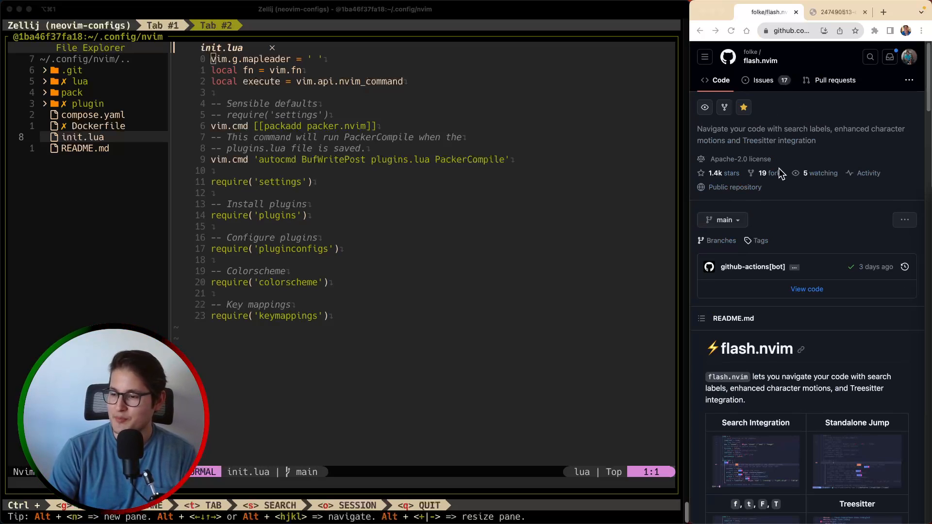
scroll(716, 131, "down", 3)
scroll(717, 131, "down", 2)
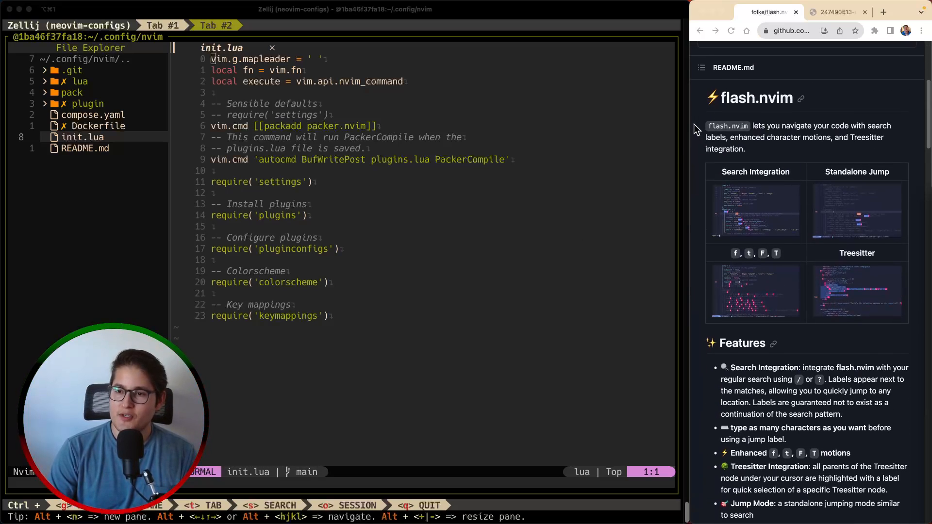
Circle the flash.nvim heading on the GitHub README for viewers.
mouse_move(587, 182)
left_mouse_down()
mouse_move(718, 95)
mouse_move(643, 140)
left_mouse_up()
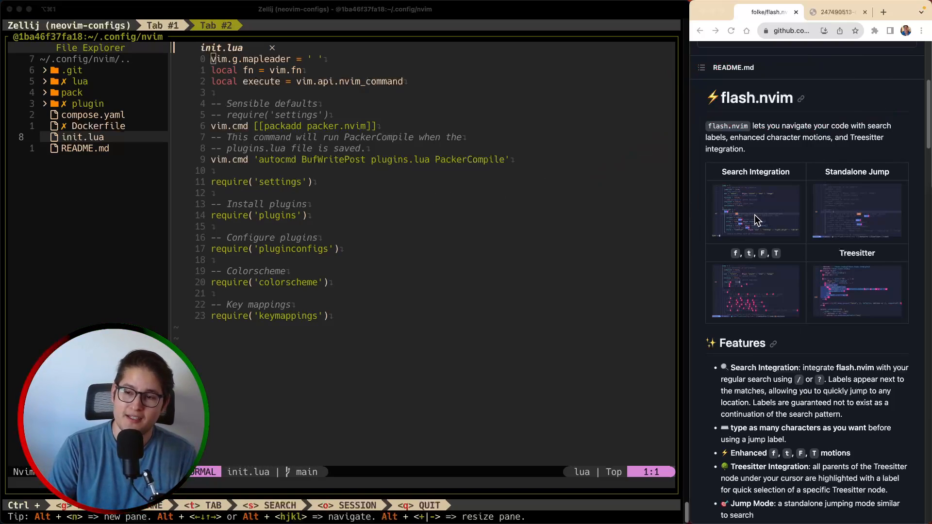
Show the flash configuration screenshot full-screen and circle its x and P jump labels.
left_click(830, 11)
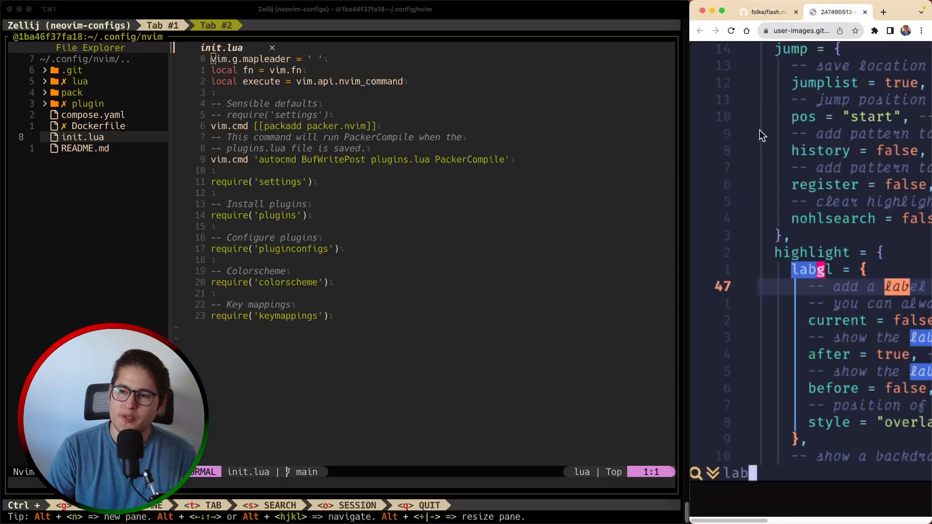
double_click(759, 130)
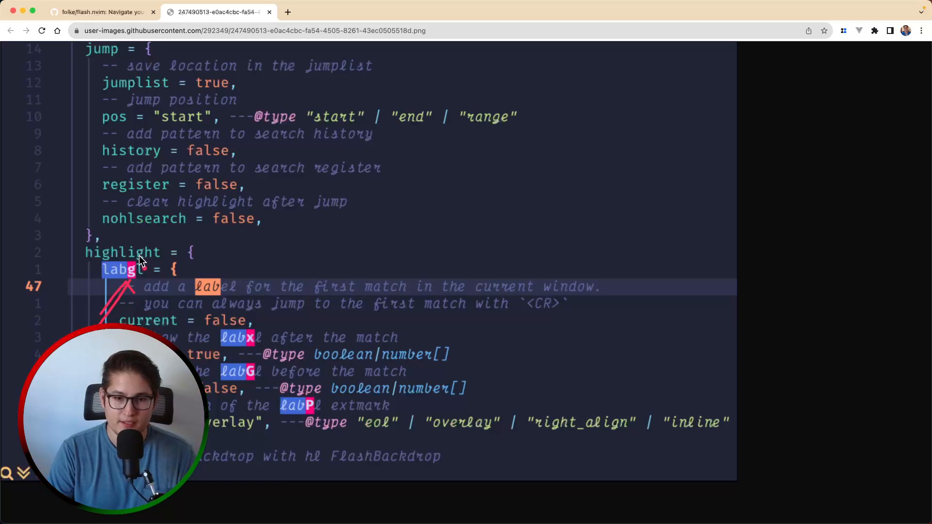
left_click_drag(240, 324, 259, 364)
left_click_drag(328, 411, 320, 397)
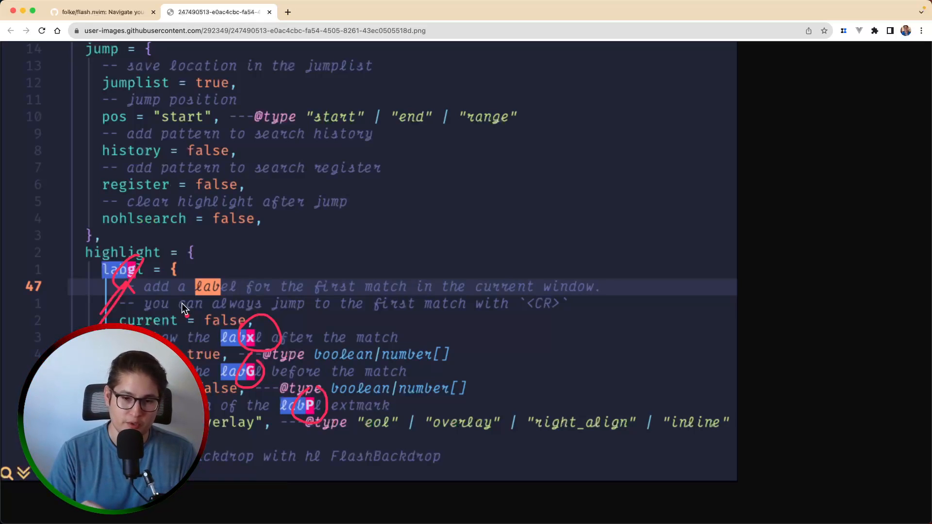
key("Escape")
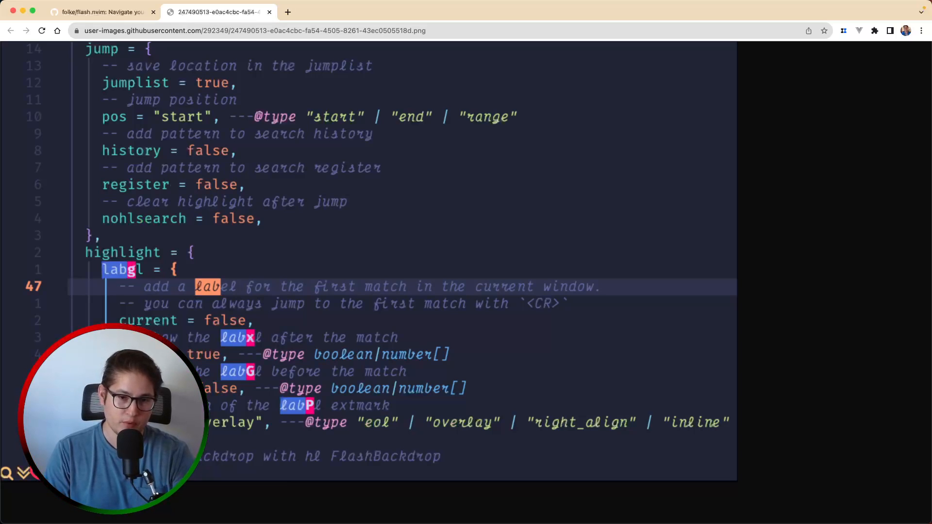
Mark the labgl and labx matches in the screenshot, then clear the annotations.
mouse_move(87, 324)
left_mouse_down()
mouse_move(126, 284)
mouse_move(139, 294)
left_mouse_up()
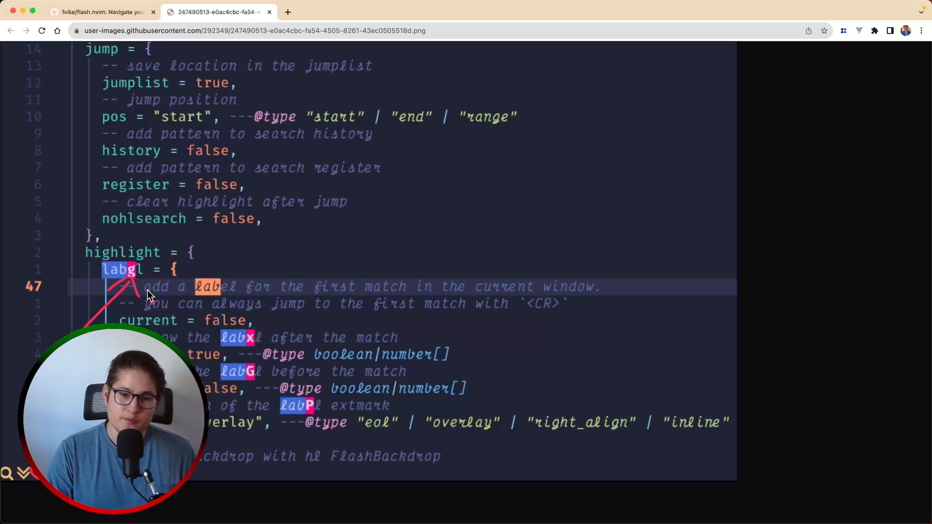
left_click_drag(120, 268, 138, 278)
left_click_drag(240, 328, 292, 426)
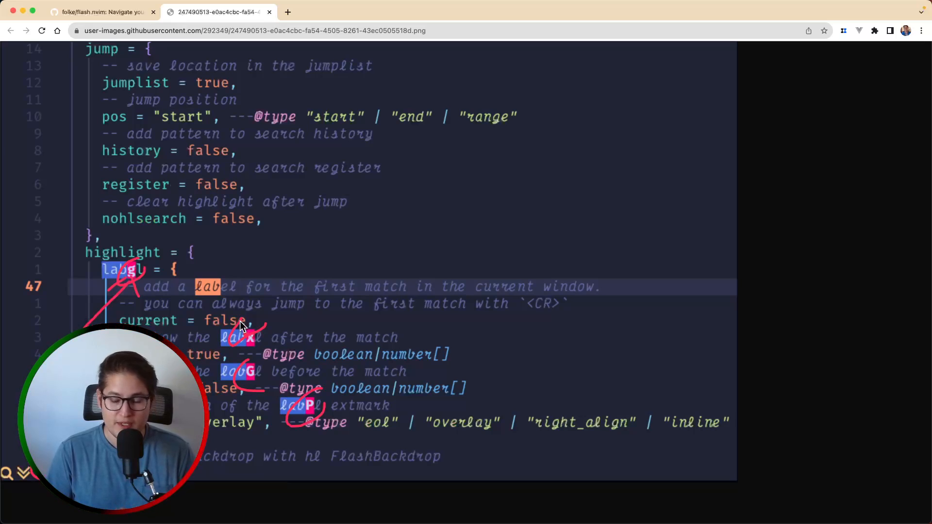
key("Escape")
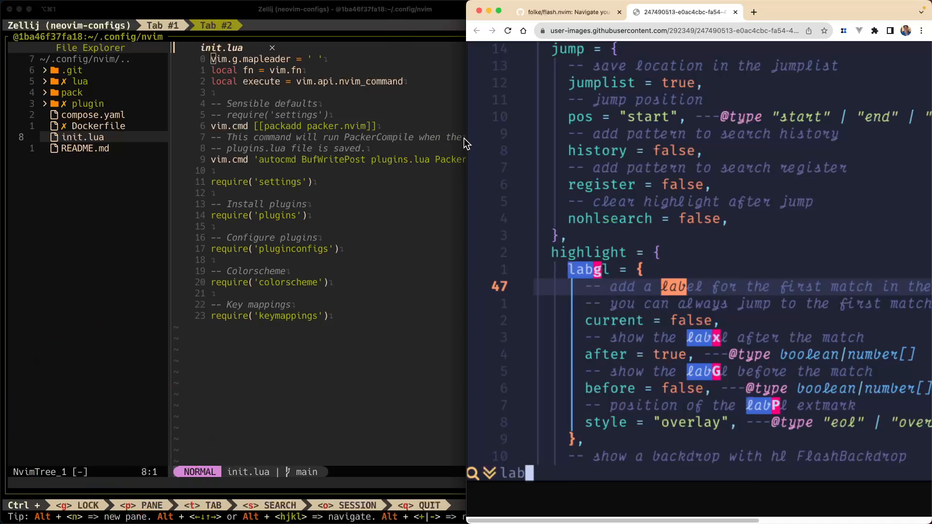
Widen the editor beside the flash.nvim repo page and focus Neovim on init.lua.
left_click_drag(466, 137, 741, 138)
left_click(757, 13)
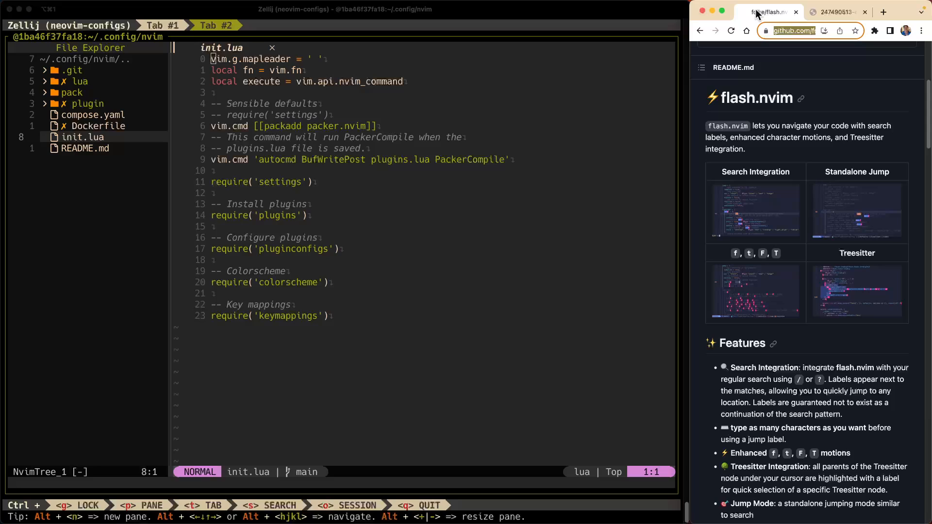
left_click(360, 249)
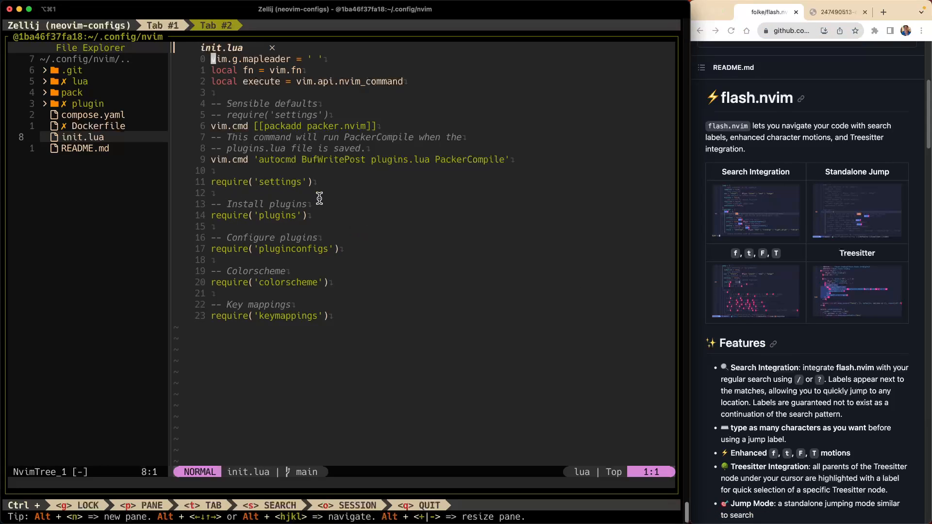
key("j")
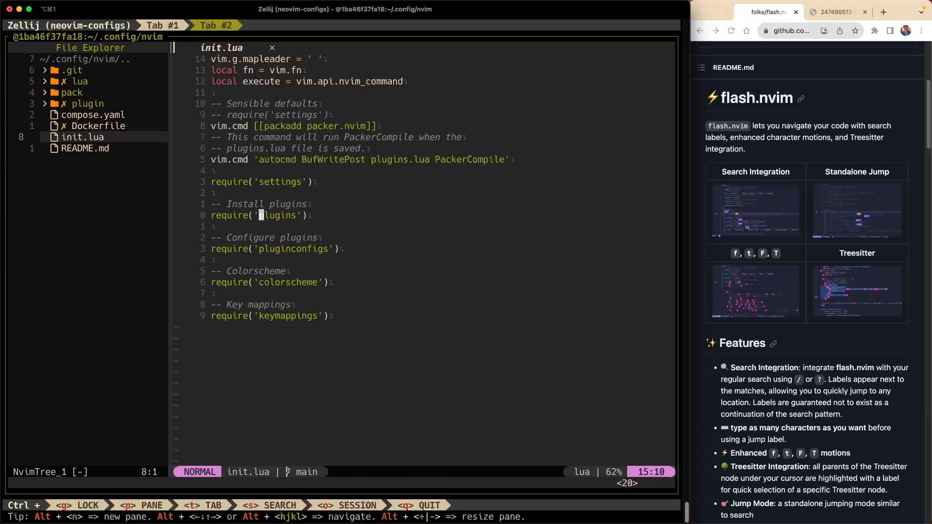
Find and open lua/plugins.lua through the leader file finder.
key("space")
key("f")
key("f")
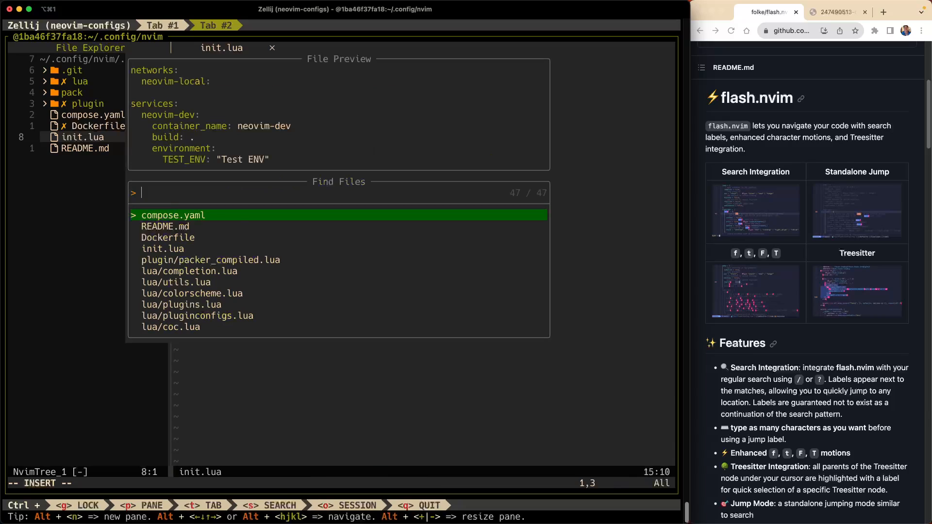
type("plugin")
key("Return")
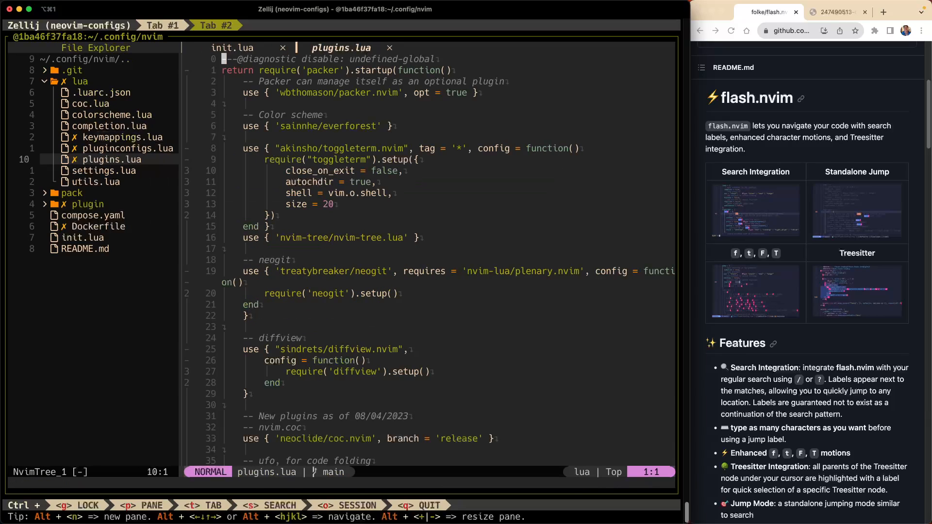
key("j")
key("j")
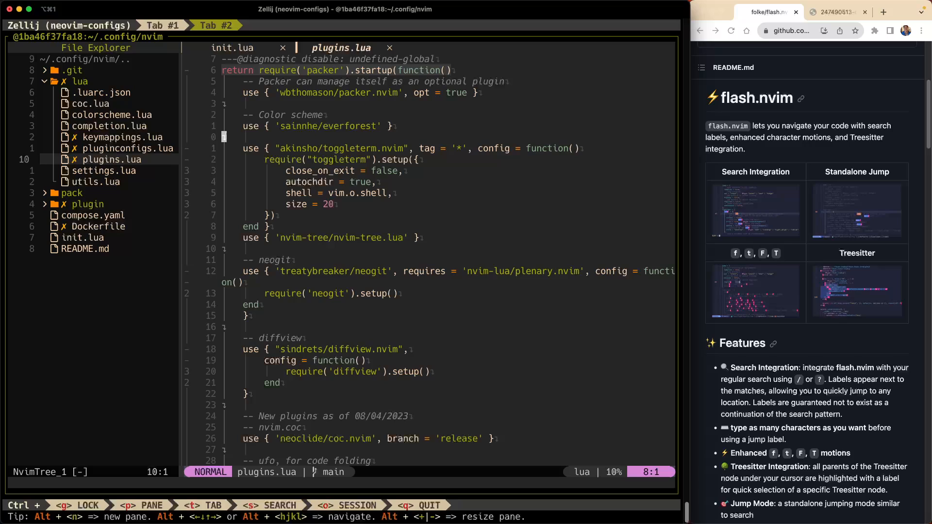
Start the KeyCastr keystroke display via the launcher and jump to the end of plugins.lua.
key("super+space")
type("key")
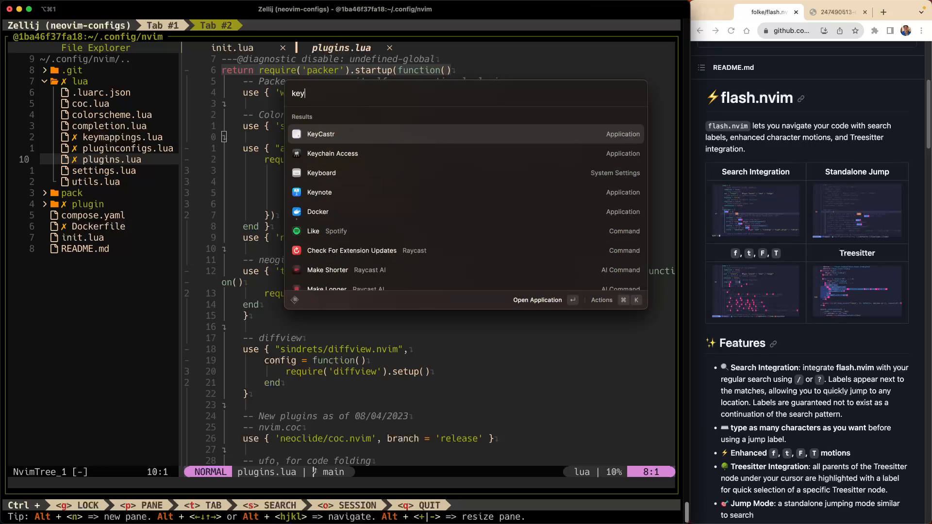
key("Escape")
key("super+Tab")
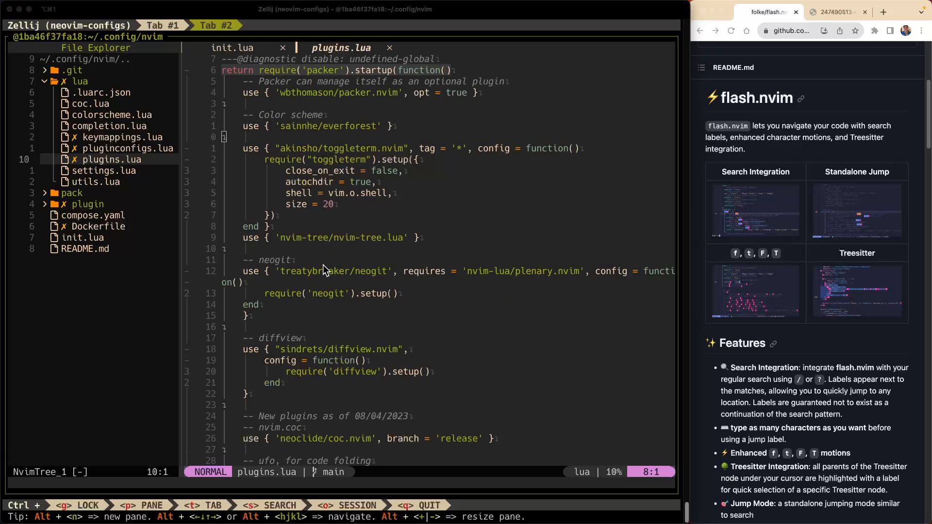
left_click(435, 241)
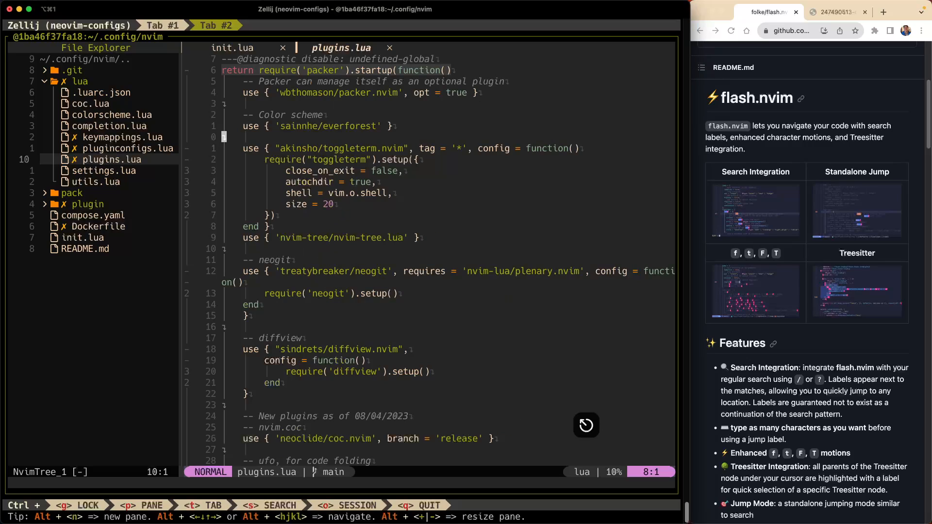
key("shift+g")
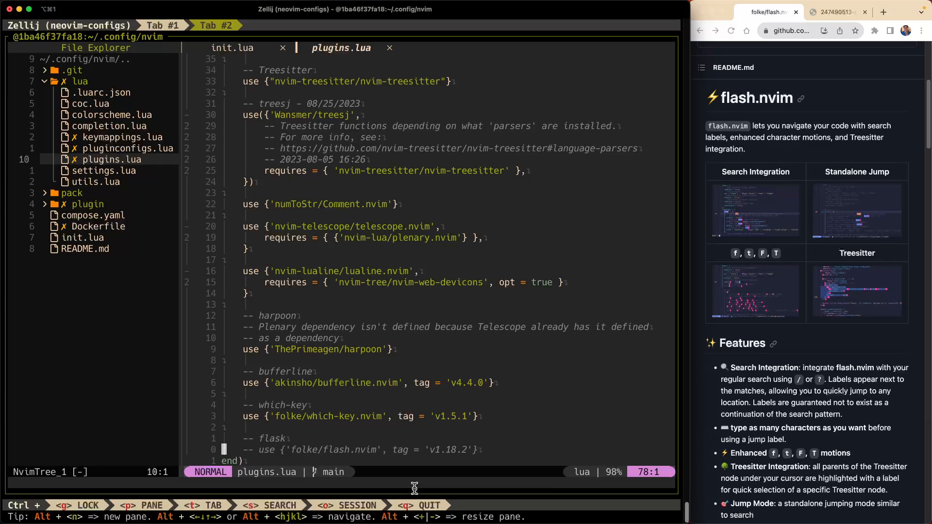
type("w")
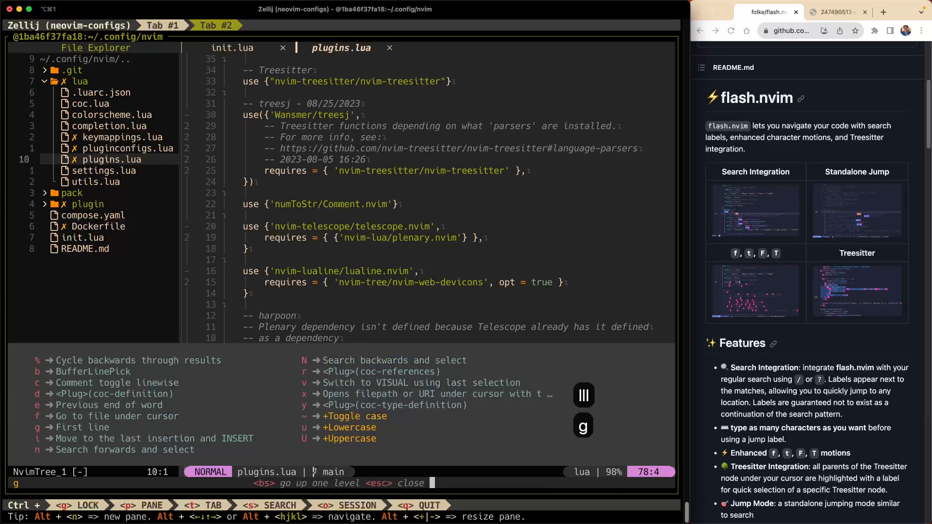
type("gcc")
type("k")
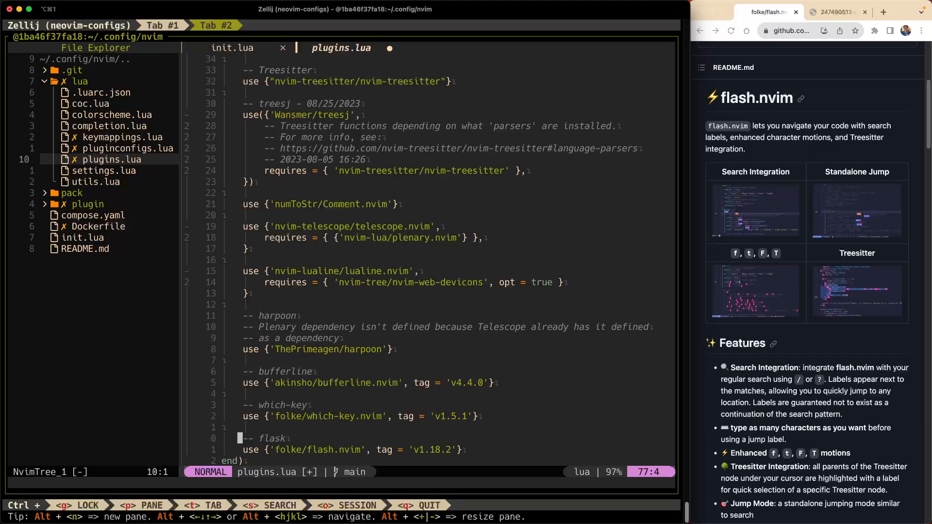
type(":w")
Save plugins.lua with the folke/flash.nvim line uncommented and move to the which-key line.
key("Return")
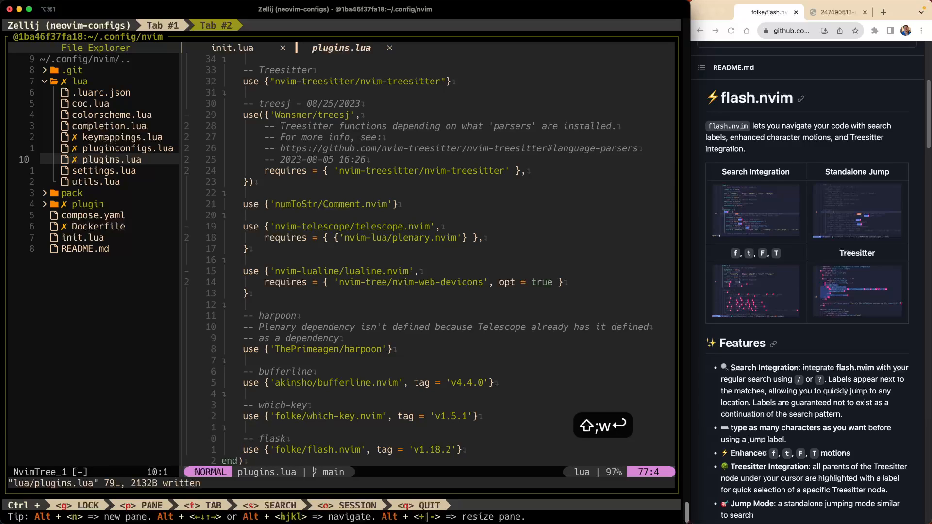
key("j")
key("k")
key("k")
key("k")
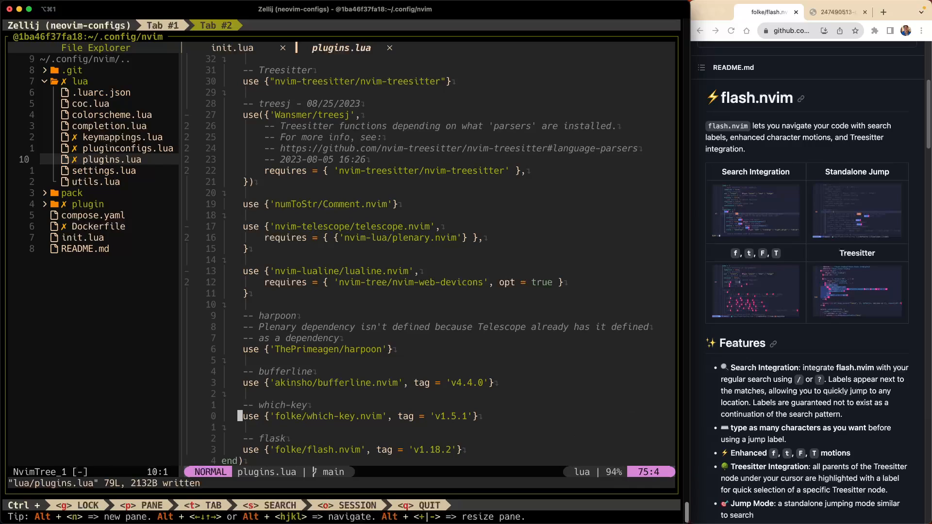
Open lua/pluginconfigs.lua from the file finder and move down a few lines.
key("space")
key("f")
key("f")
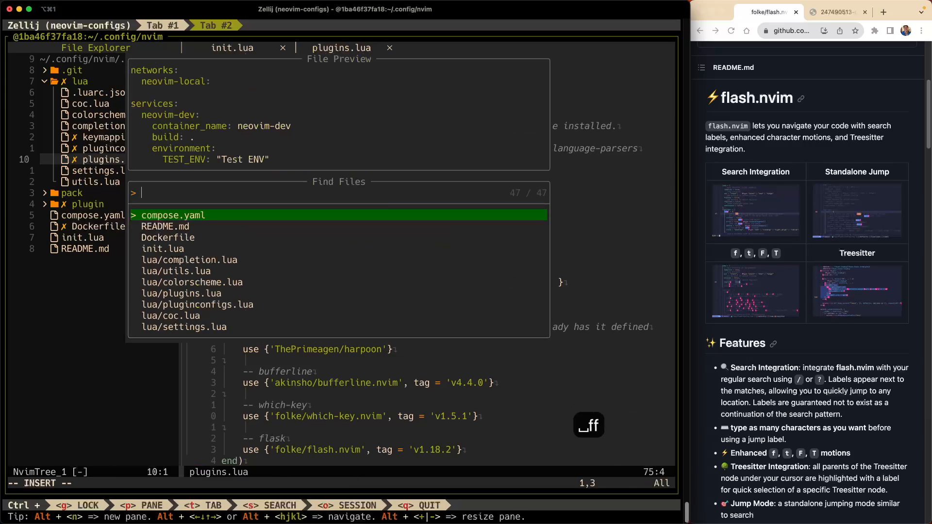
type("plugincon")
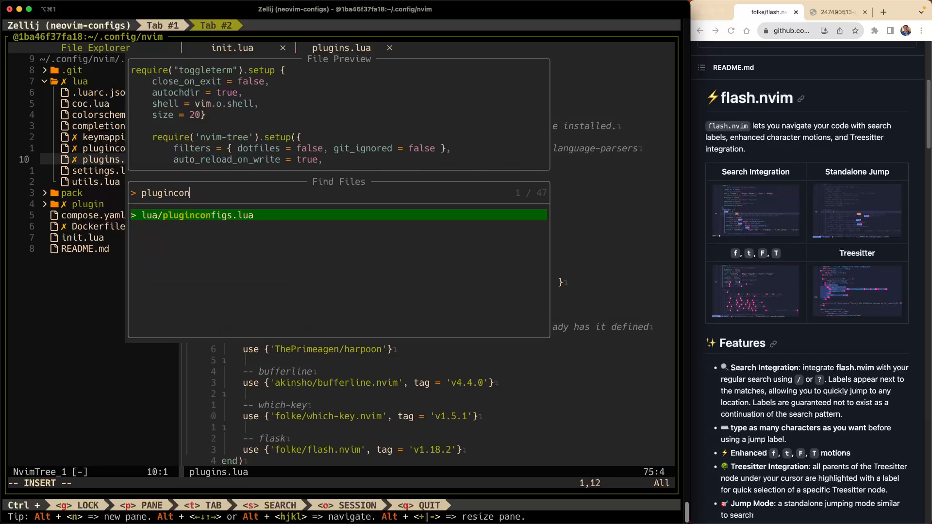
key("Return")
key("j")
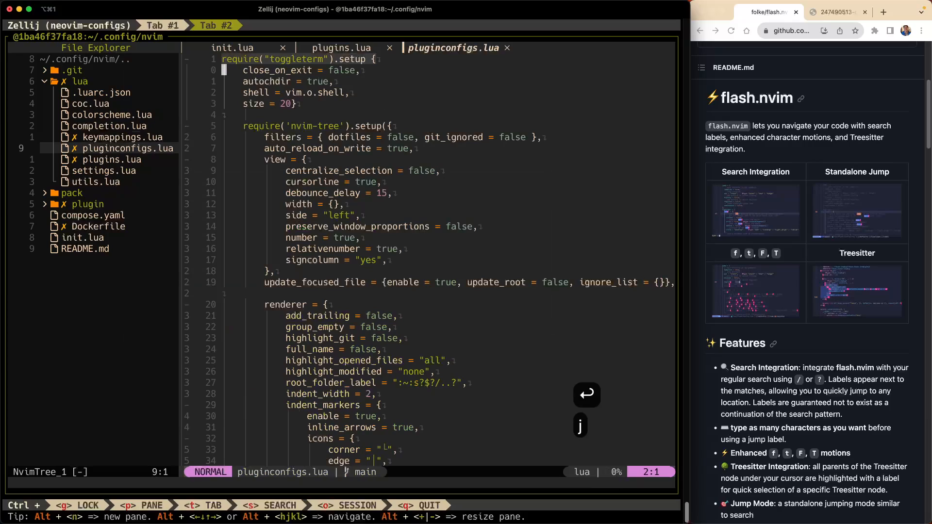
key("j")
key("j")
key("j")
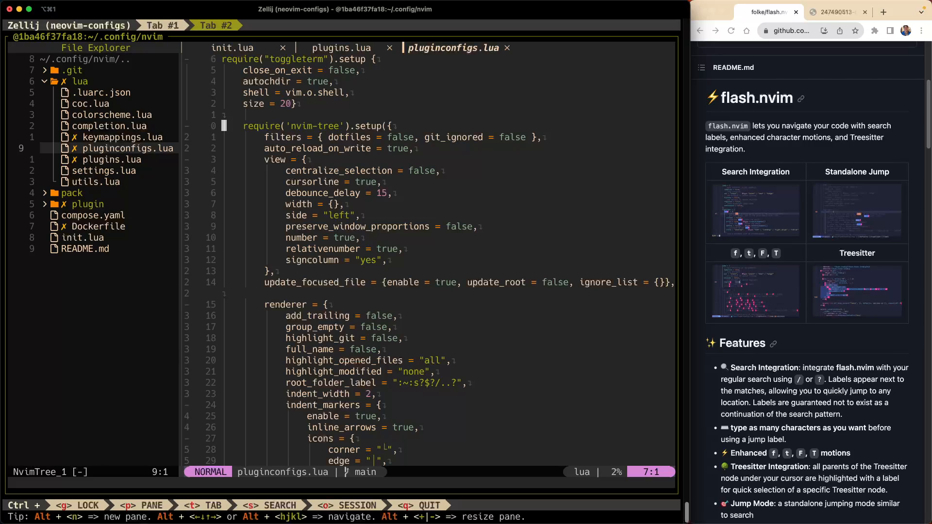
Fold all sections, uncomment require("flash").setup({}) at the file's end and save.
key("z")
key("shift+m")
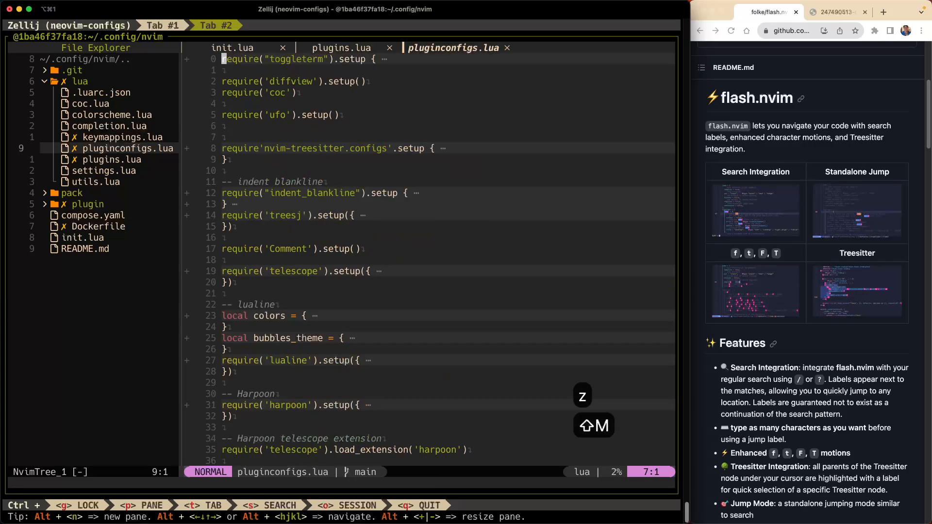
key("j")
key("j")
key("j")
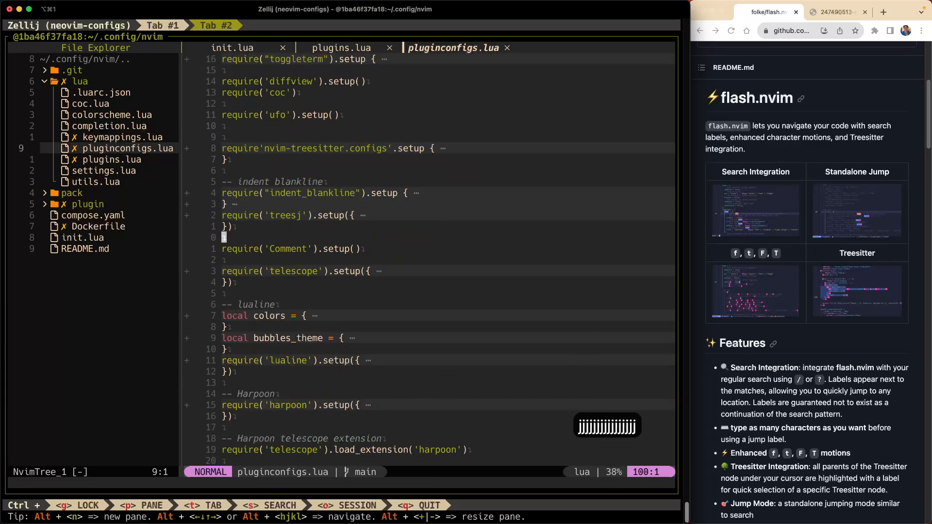
key("shift+g")
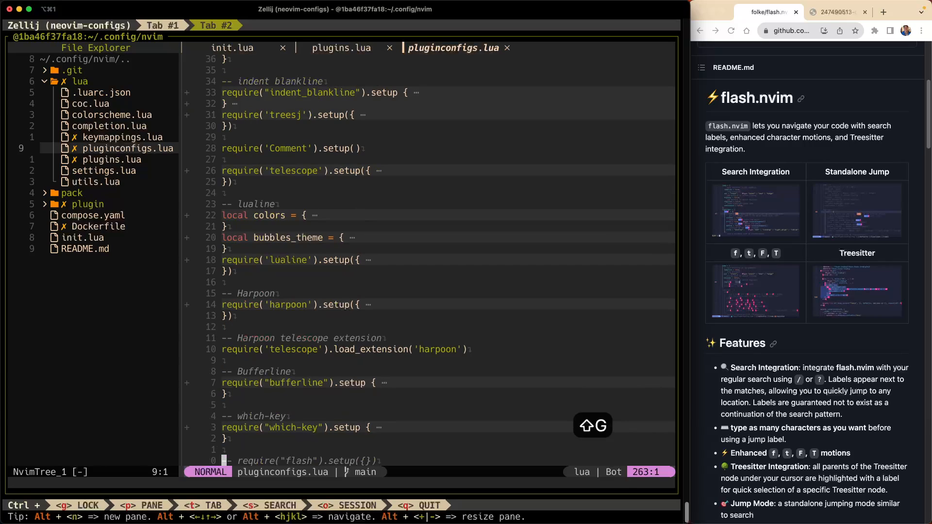
key("k")
key("k")
key("k")
key("j")
key("j")
key("j")
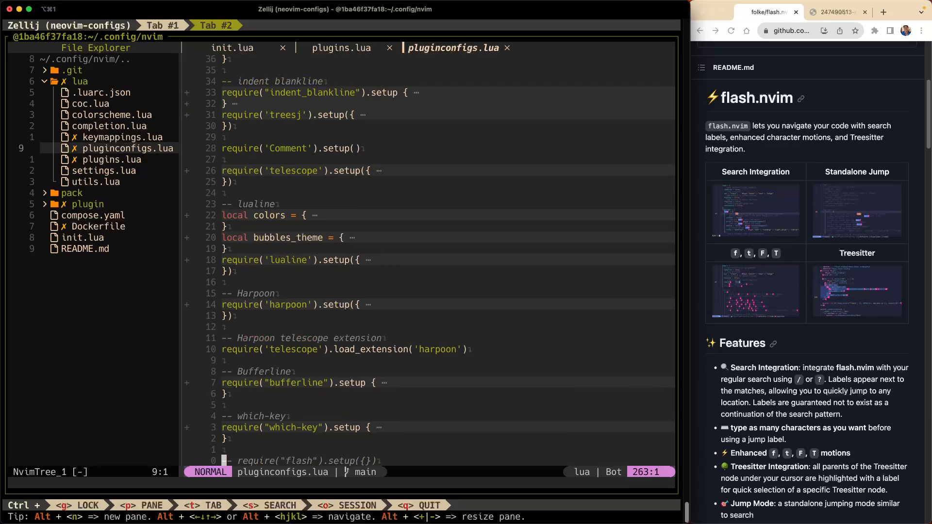
type("gcc")
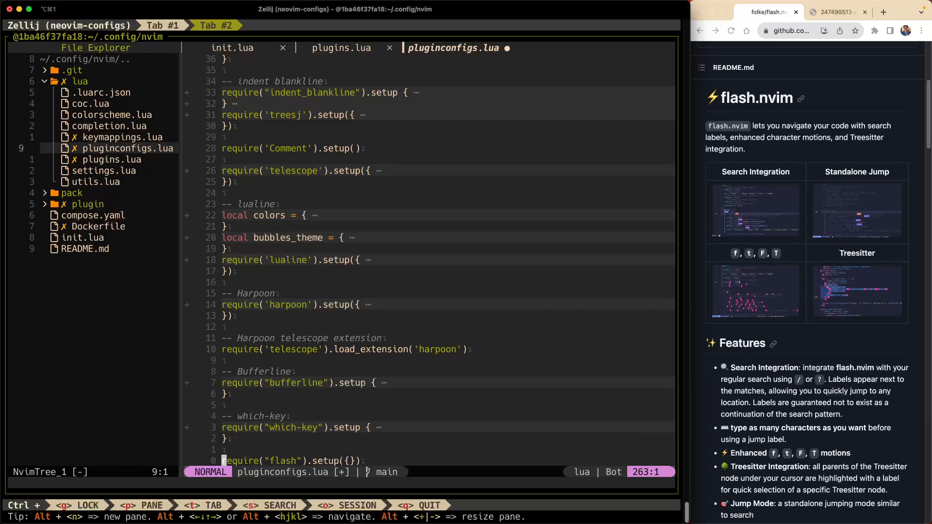
type("k")
type(":w")
key("Return")
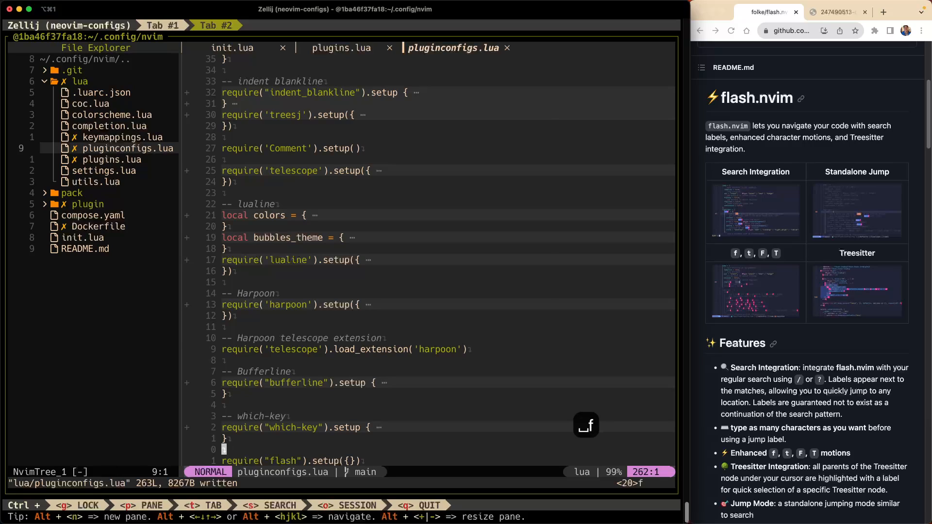
type("ff")
type("key")
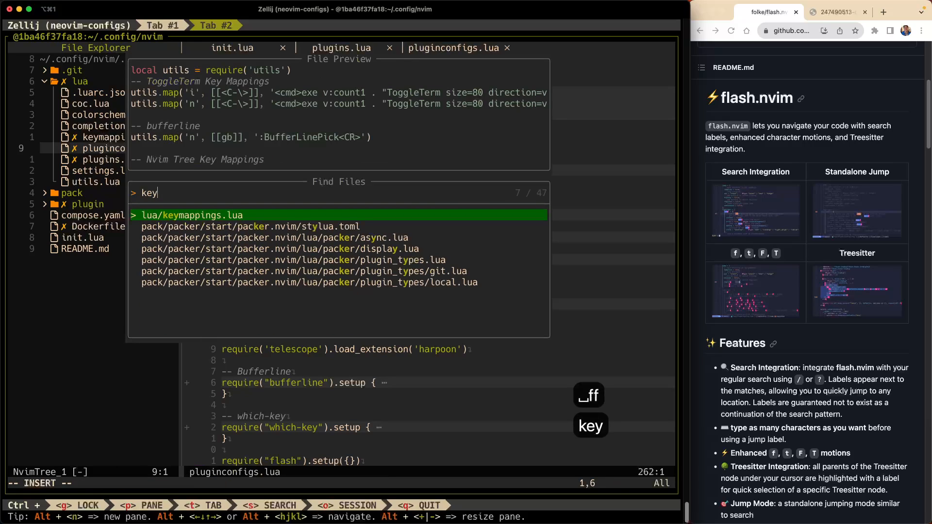
type("m")
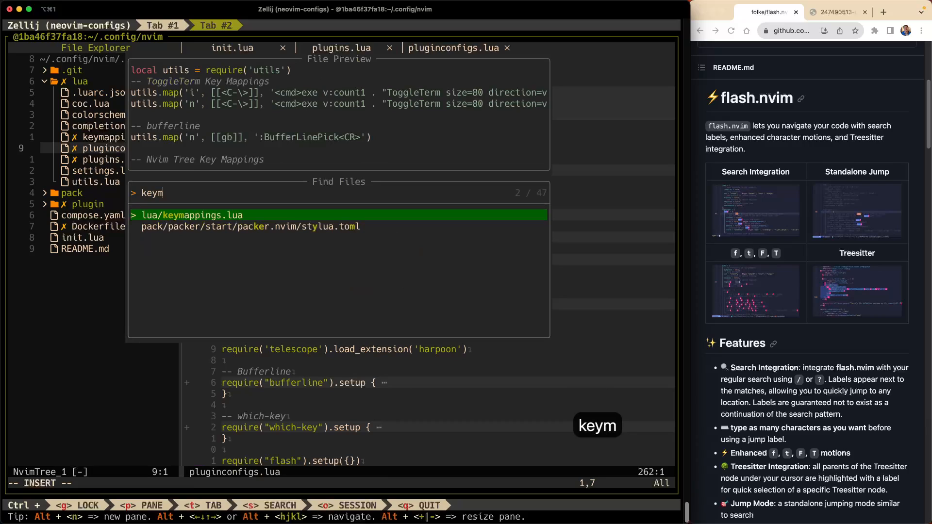
Uncomment the flash Jump, Treesitter and Treesitter Search mappings at the end of keymappings.lua.
key("Return")
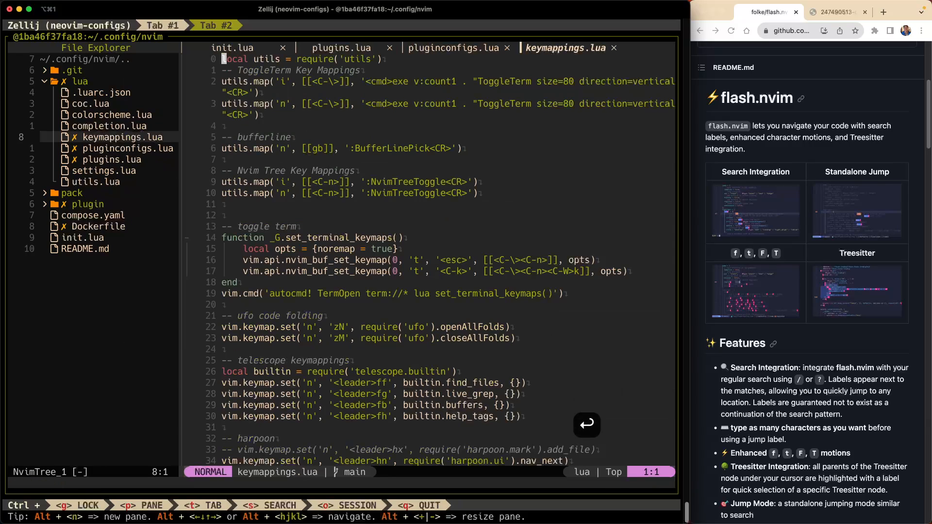
key("shift+g")
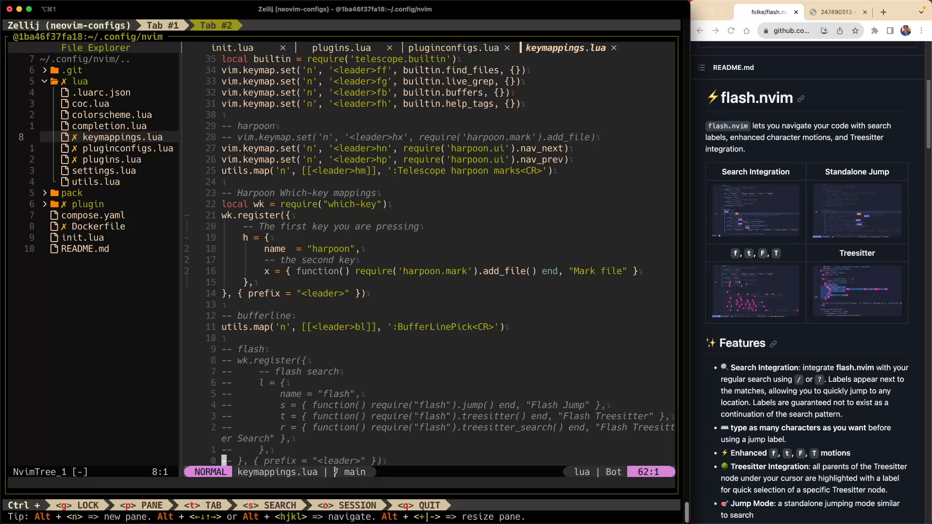
key("k")
key("j")
key("shift+v")
key("k")
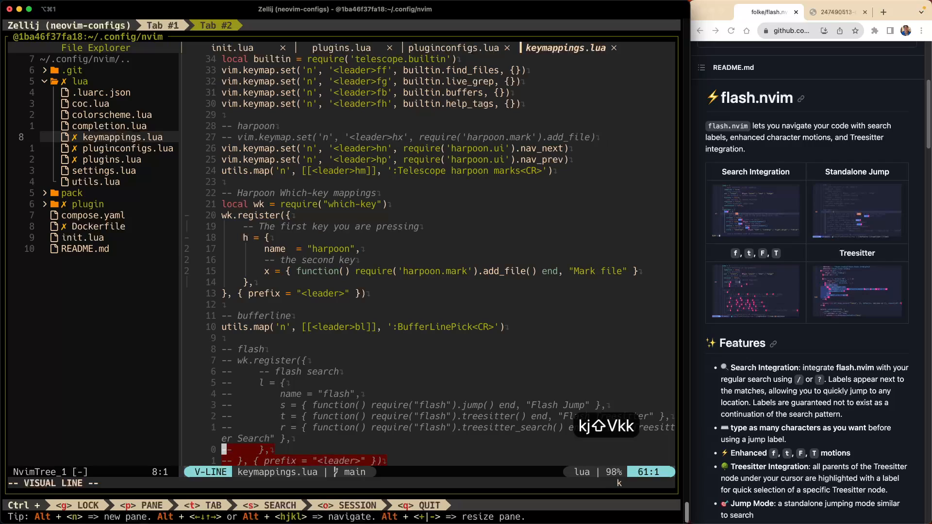
key("k")
key("k")
key("k")
key("k")
key("k")
key("k")
key("k")
key("k")
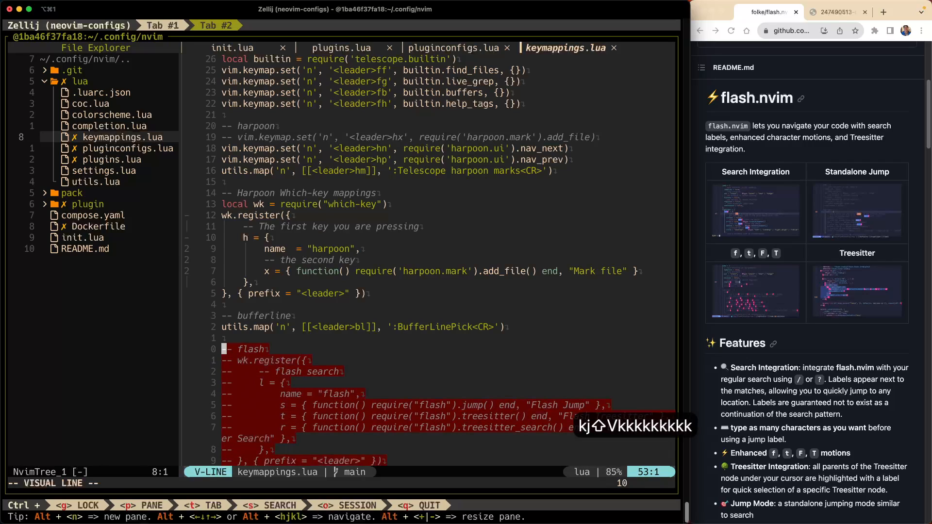
key("j")
key("g")
key("c")
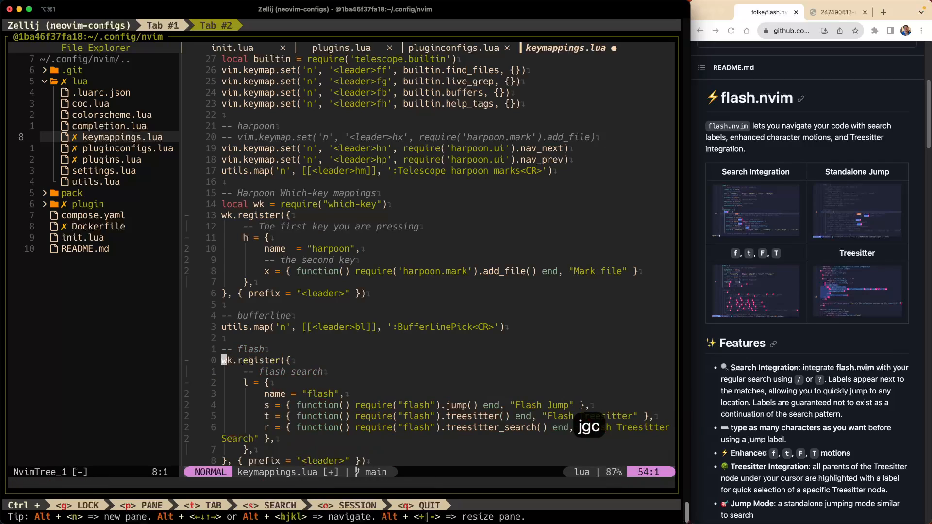
Hide the file explorer and annotate the flash mapping lines on screen for viewers.
key("ctrl+n")
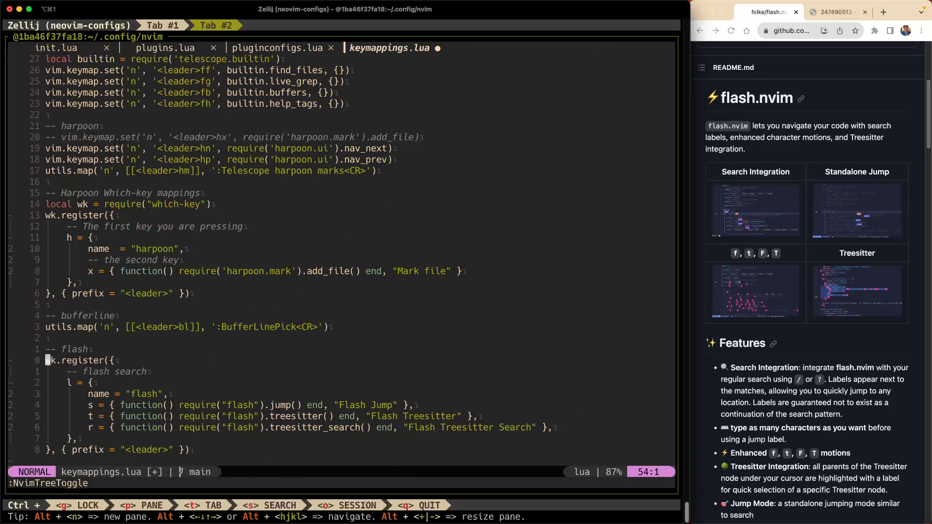
key("j")
key("j")
key("j")
key("j")
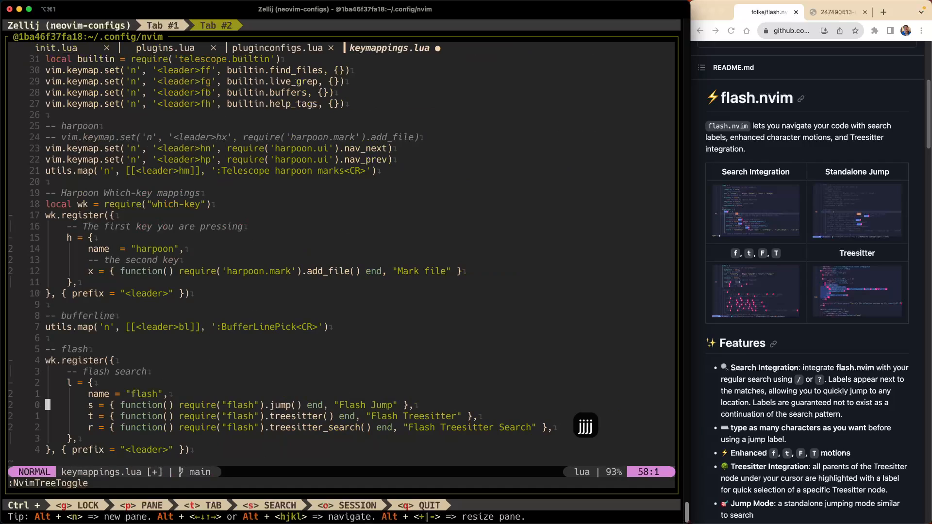
key("k")
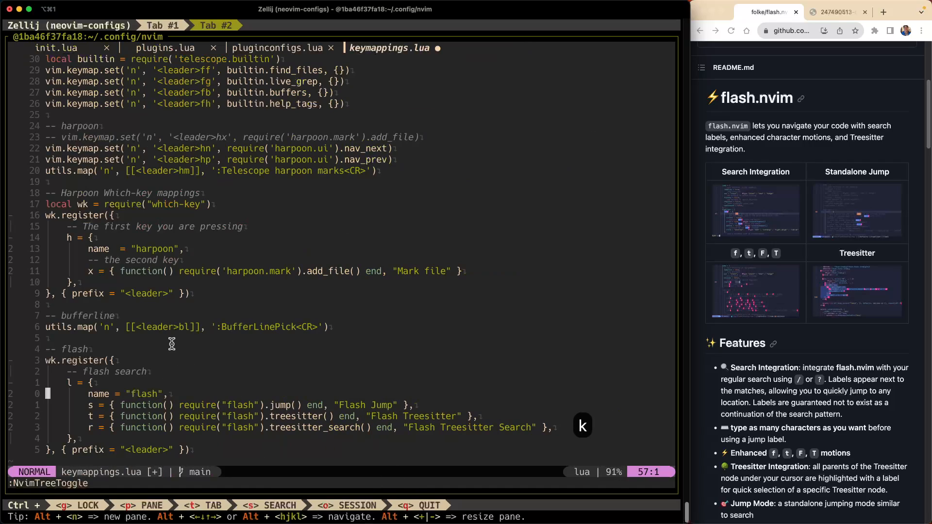
key("ctrl+alt+minus")
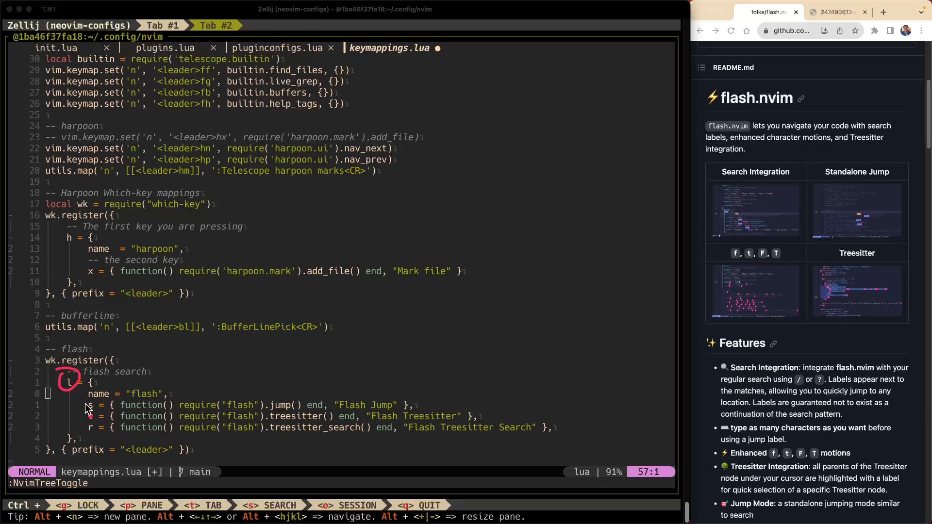
left_click_drag(88, 399, 92, 430)
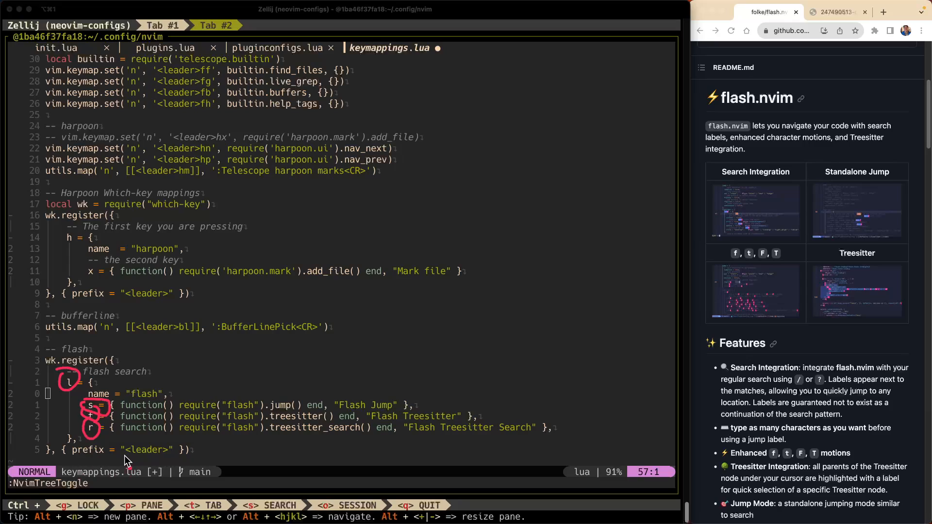
left_click_drag(128, 455, 116, 445)
key("Escape")
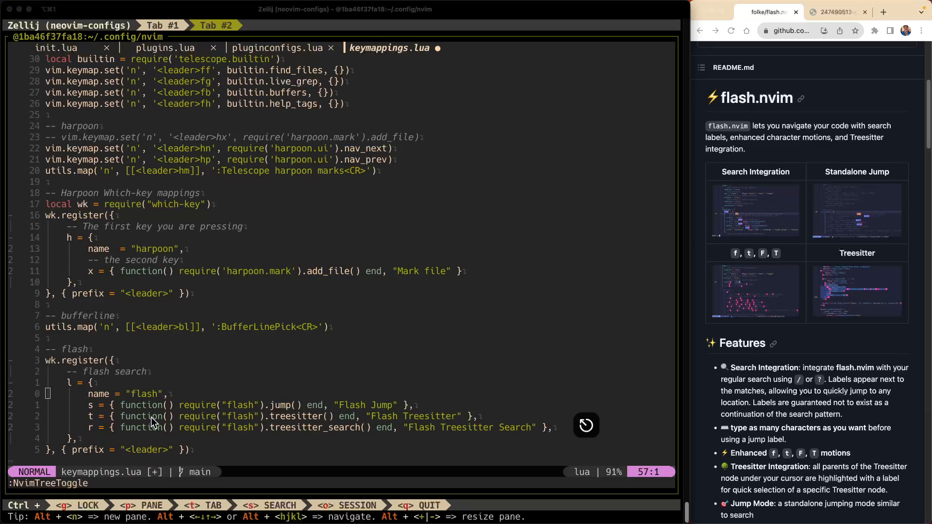
left_click_drag(142, 449, 150, 450)
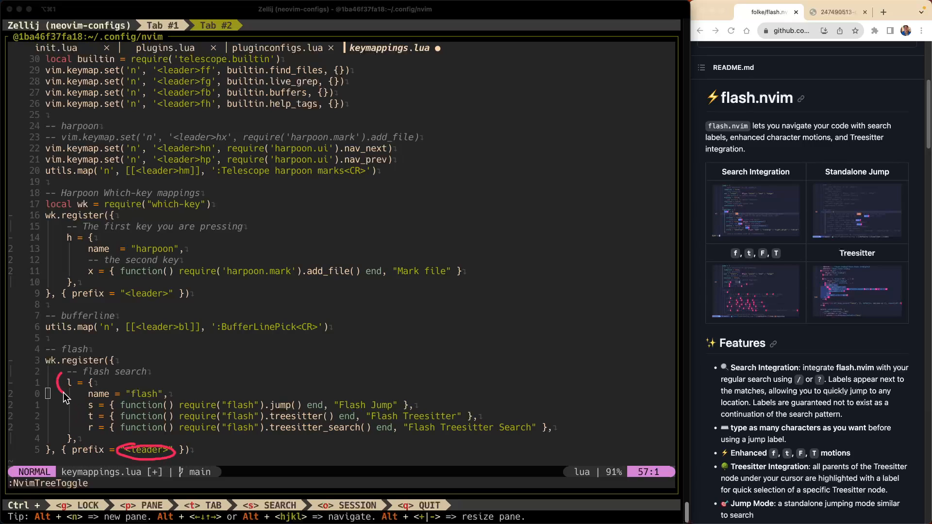
left_click_drag(66, 379, 249, 384)
Mark the flash mapping block again, clear the marks and bring up the leader key mappings.
key("ctrl+alt+minus")
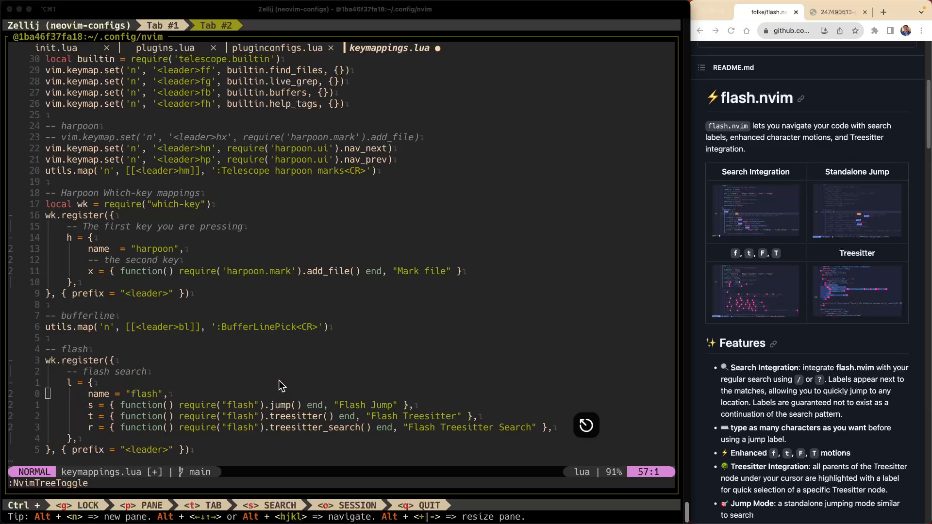
left_click_drag(168, 444, 175, 447)
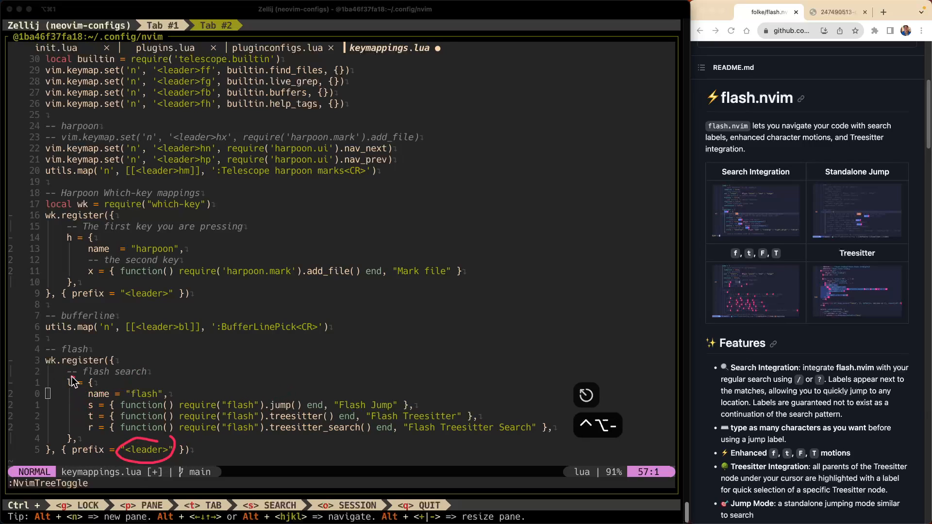
mouse_move(66, 380)
left_mouse_down()
mouse_move(83, 393)
mouse_move(62, 384)
mouse_move(88, 420)
mouse_move(305, 412)
left_mouse_up()
key("Escape")
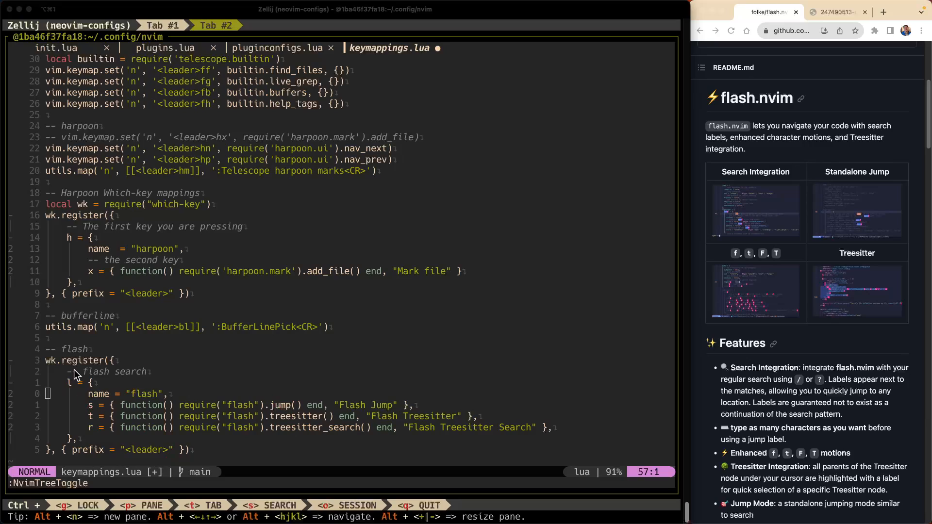
key("ctrl+alt+minus")
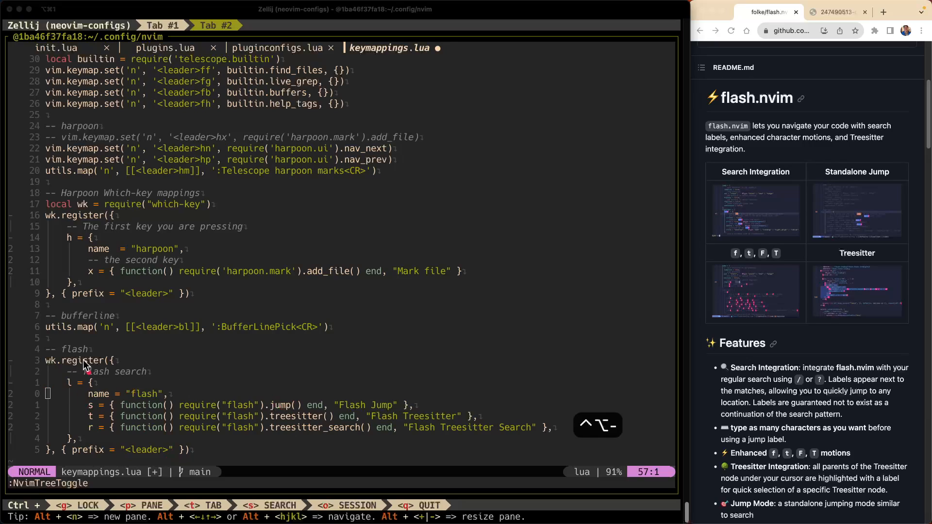
mouse_move(181, 190)
left_mouse_down()
mouse_move(140, 229)
mouse_move(182, 191)
left_mouse_up()
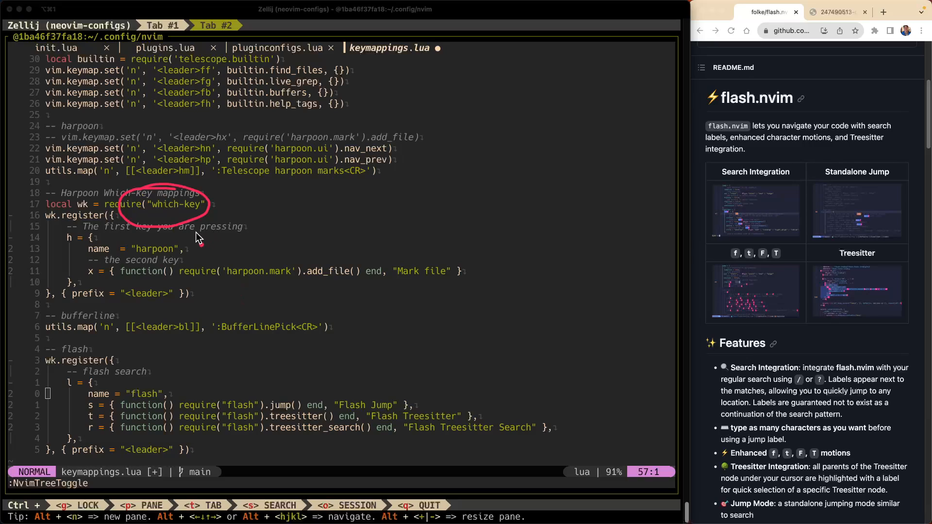
key("ctrl+z")
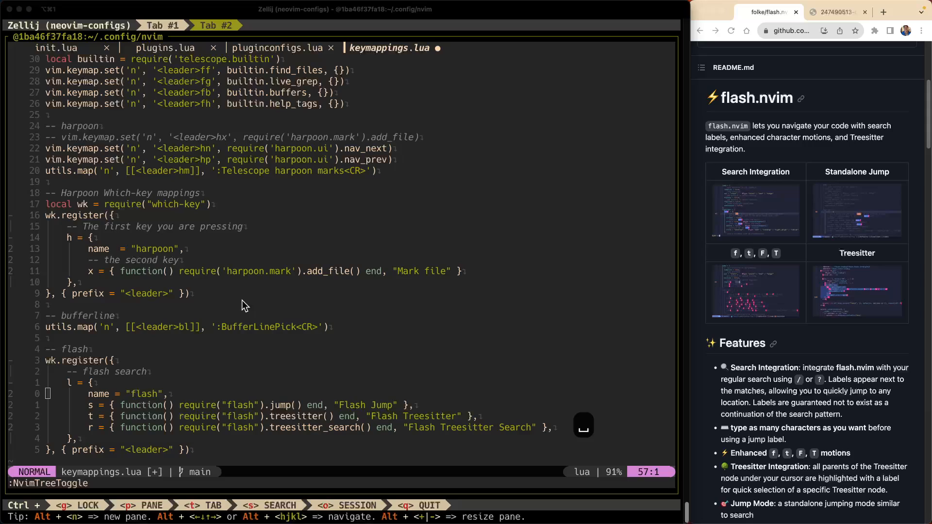
key("space")
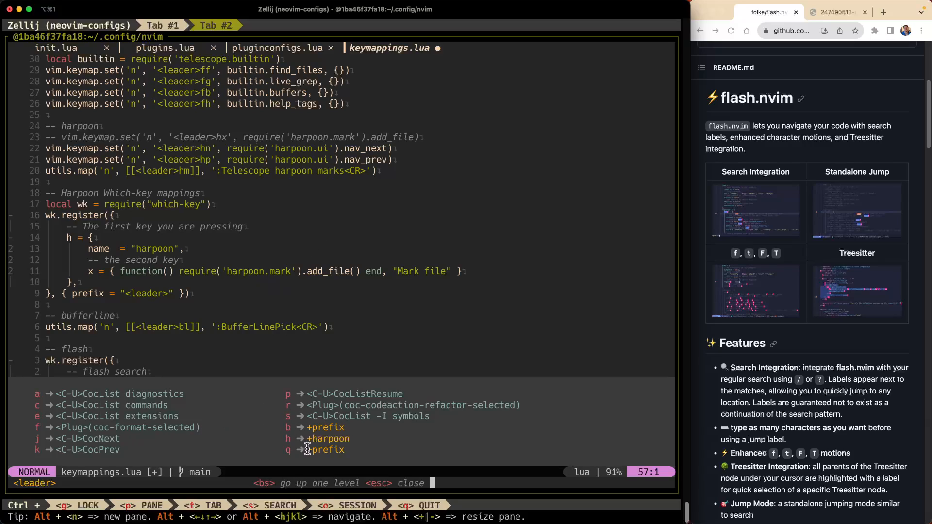
Dismiss which-key, show the config folder tree, browse to plugins.lua and back, refocus the editor.
key("Escape")
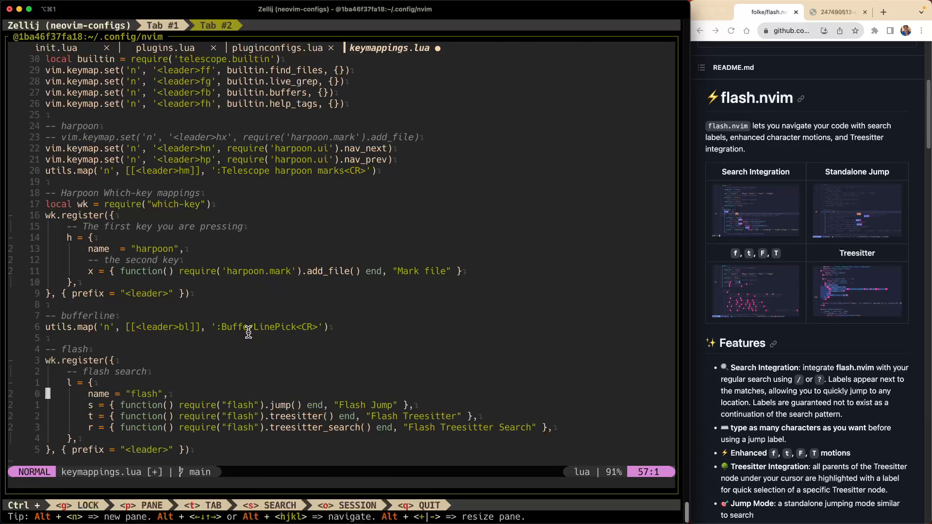
key("ctrl+n")
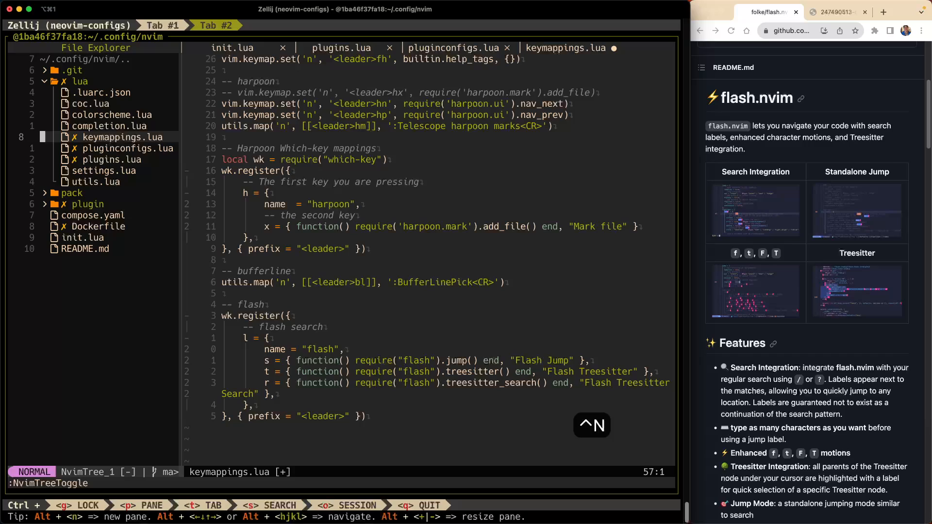
key("j")
key("j")
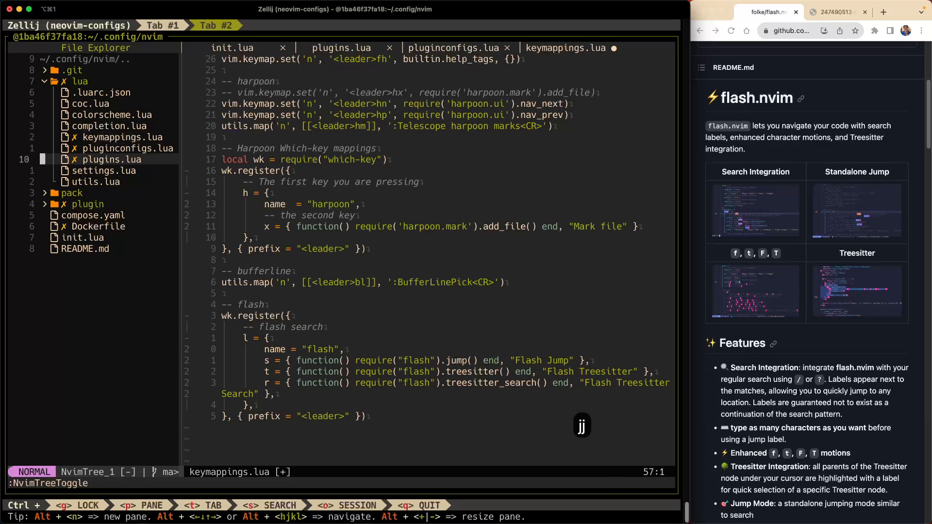
key("k")
key("k")
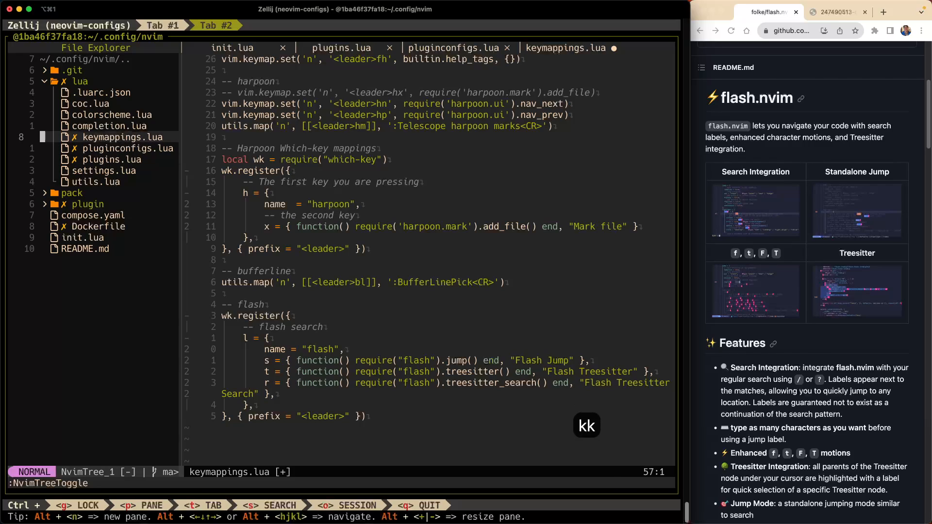
key("ctrl+w")
key("ctrl+l")
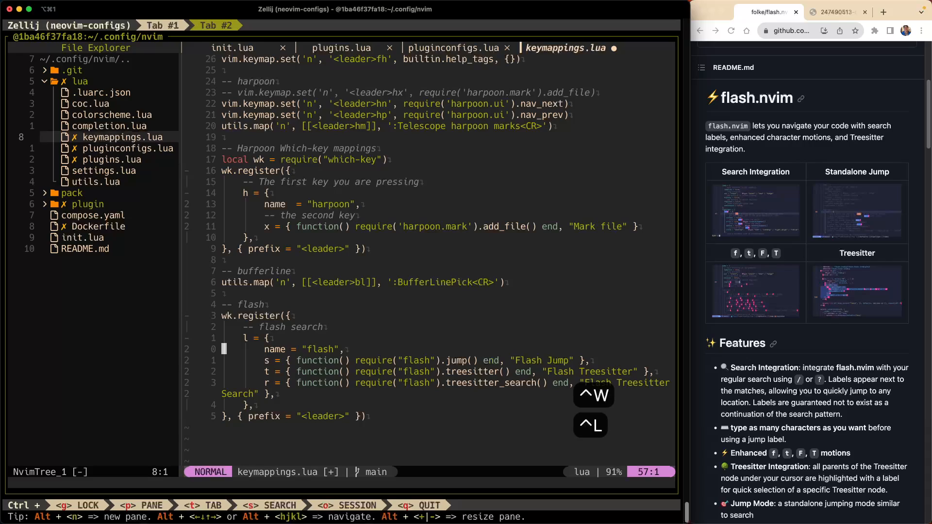
Draw a brief annotation over the editor window.
key("ctrl+alt+minus")
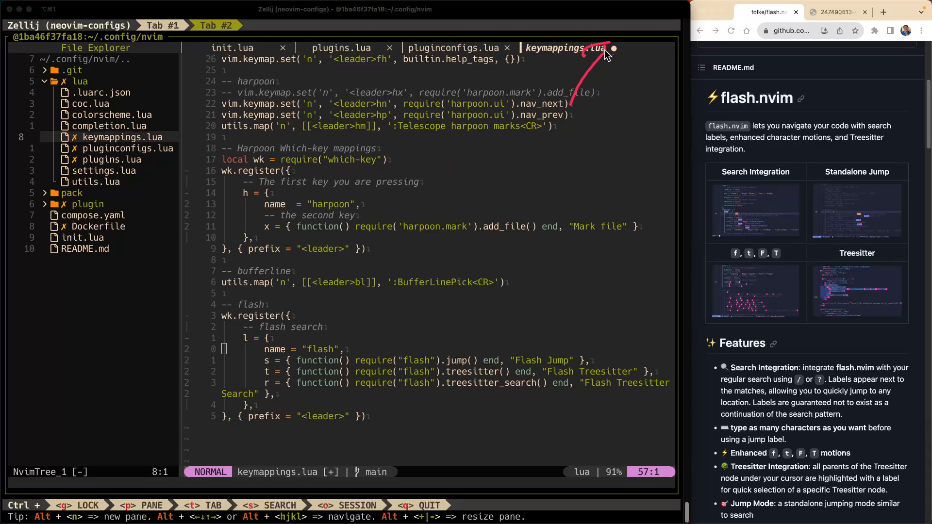
left_click_drag(611, 47, 615, 51)
left_click(583, 142)
Save keymappings.lua, close the file tree and save-quit Neovim to the shell.
key("Escape")
type(":w")
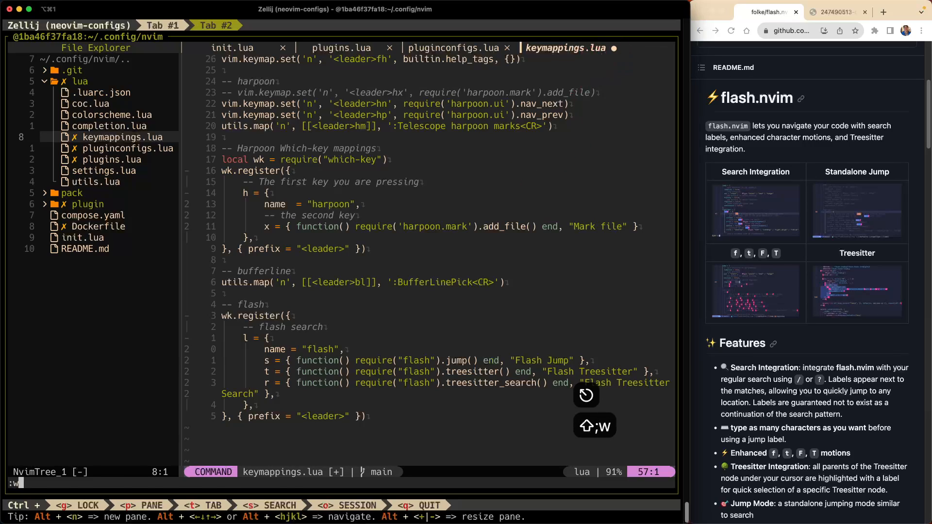
key("Return")
key("ctrl+n")
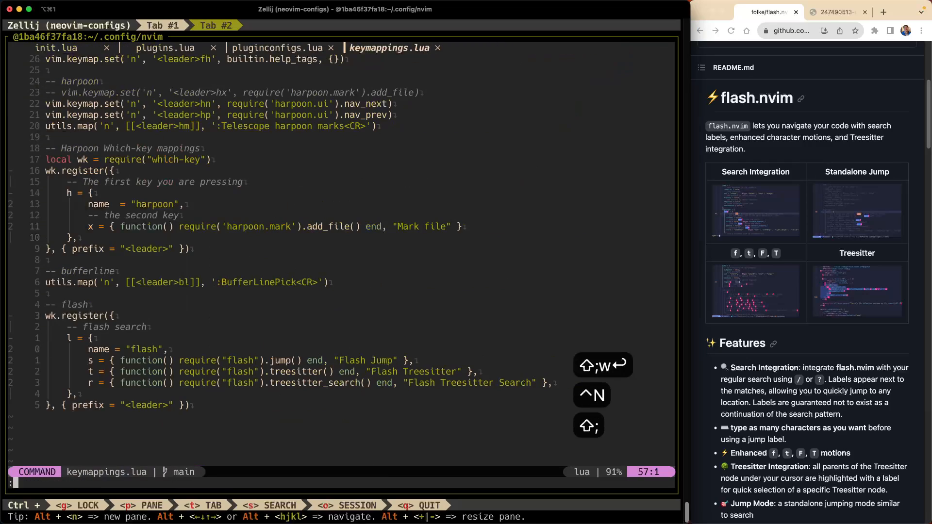
type(":wq")
key("Return")
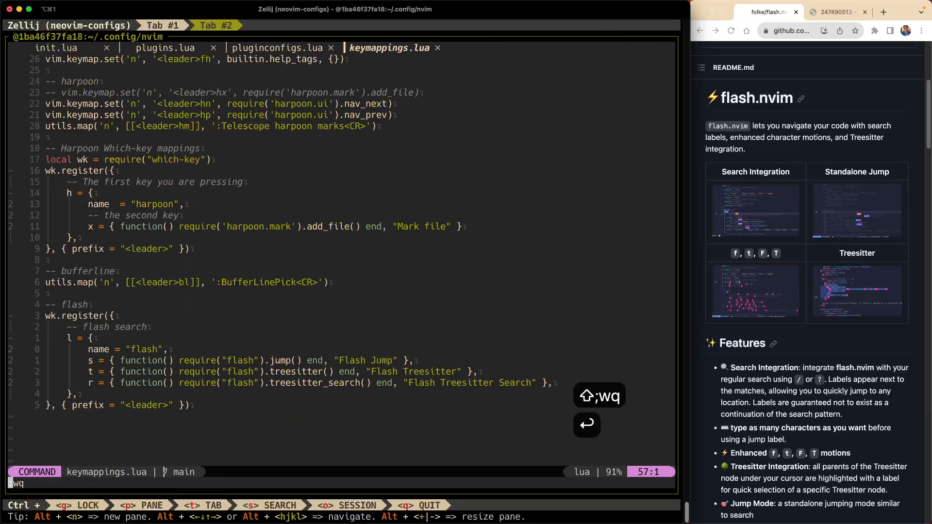
Relaunch Neovim on init.lua from the shell with tab completion.
key("Return")
type("vi in")
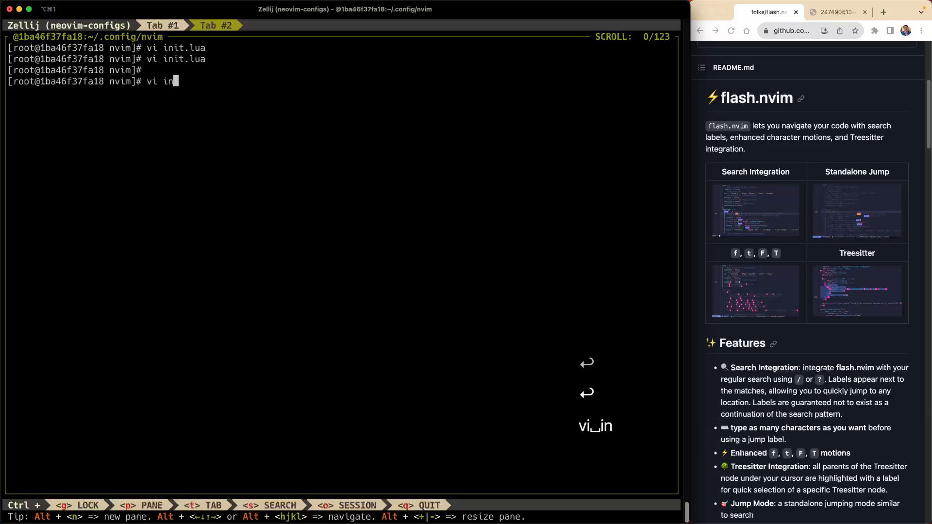
key("Tab")
key("Return")
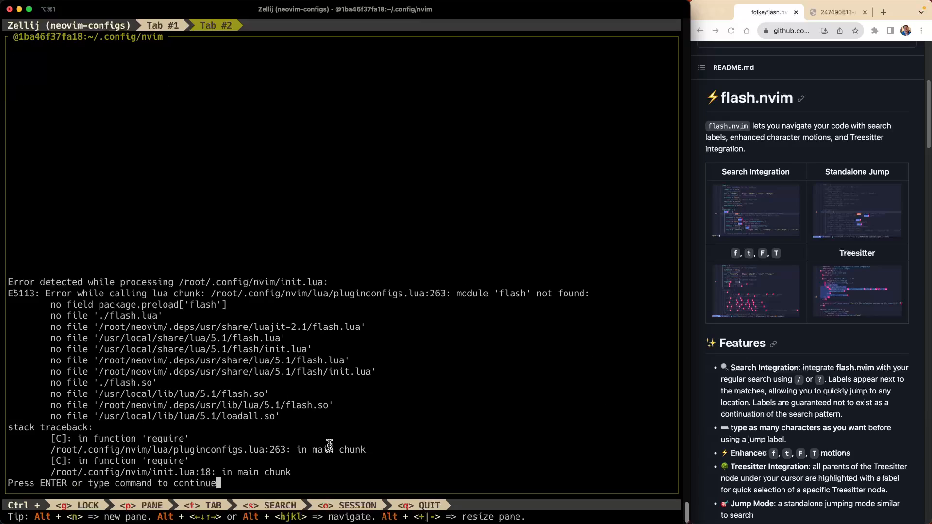
Dismiss the missing-module error, run PackerInstall to fetch flash.nvim, quit and reopen init.lua.
key("Return")
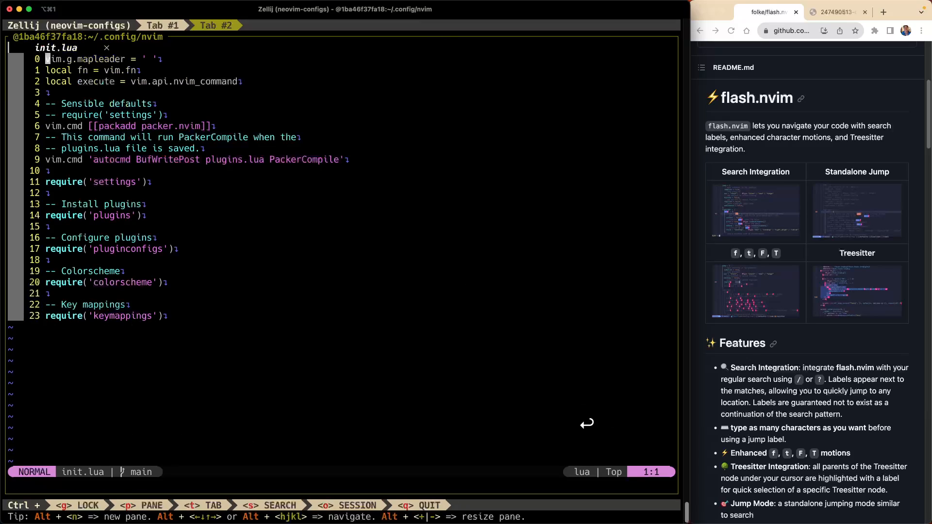
type(":Packe")
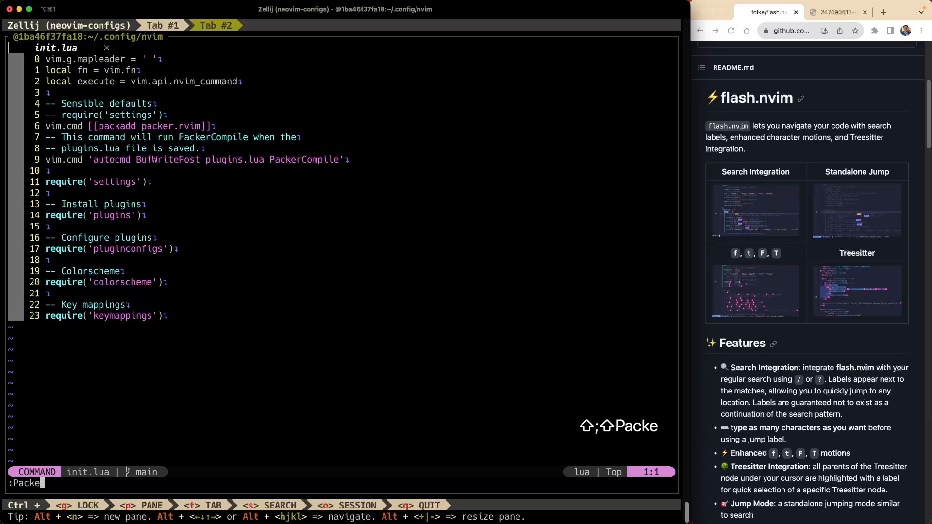
type("rInstall")
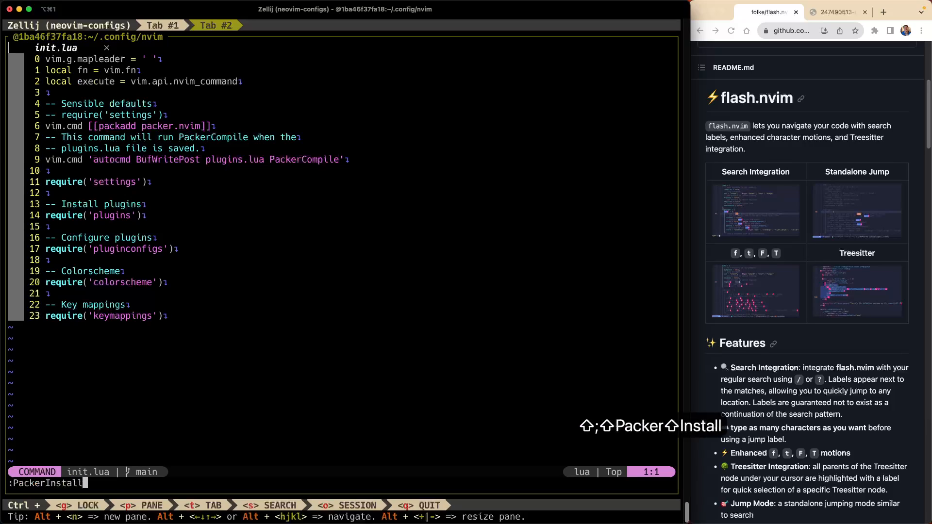
key("Return")
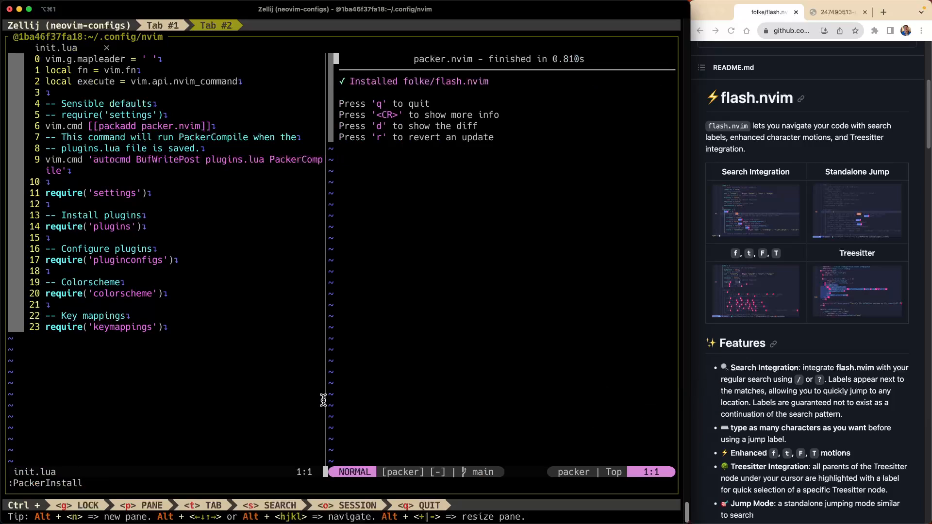
key("q")
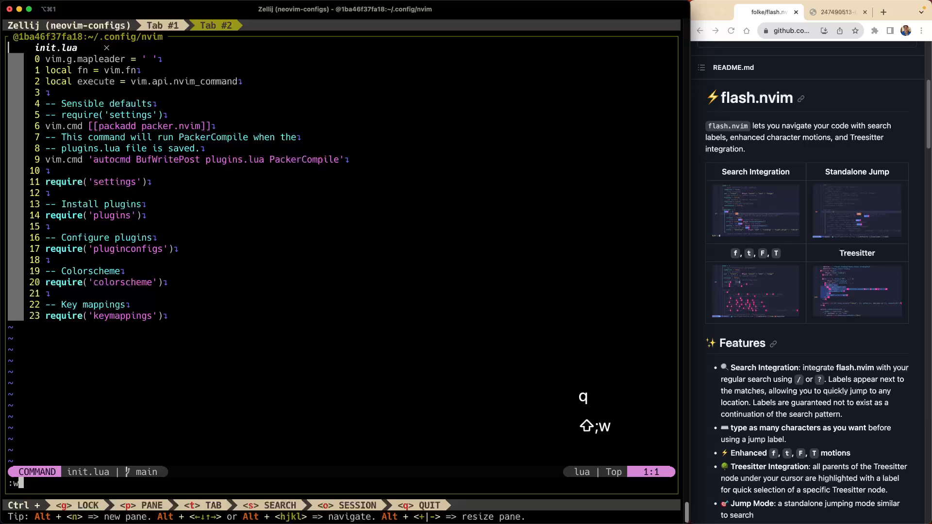
type(":wq")
key("Return")
key("Return")
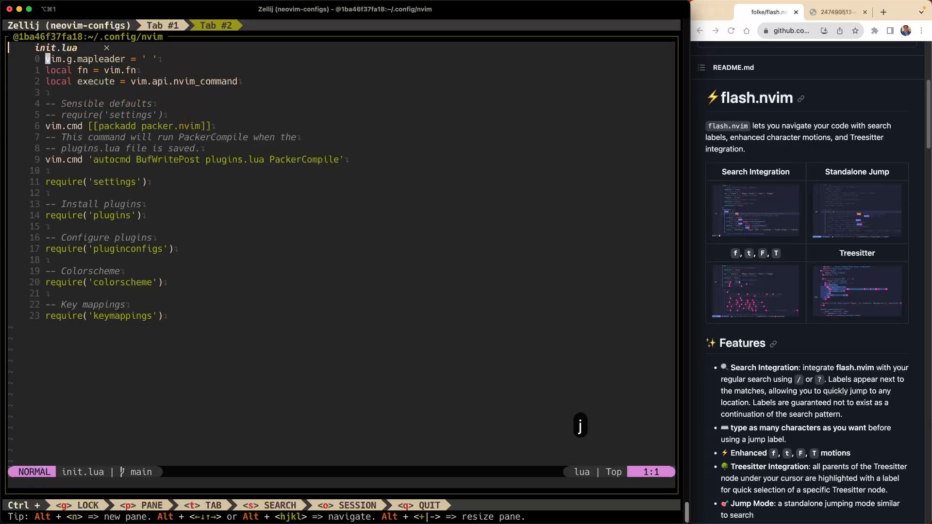
key("j")
key("j")
key("j")
key("j")
key("j")
key("j")
key("j")
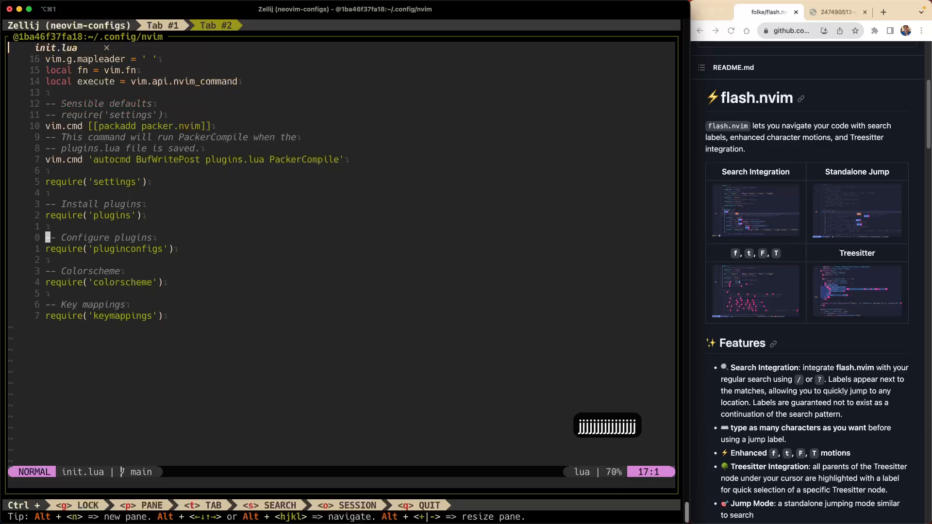
Open lua/pluginconfigs.lua from the finder and settle on the cursorline setting.
key("space")
key("f")
key("f")
type("plugin")
key("Down")
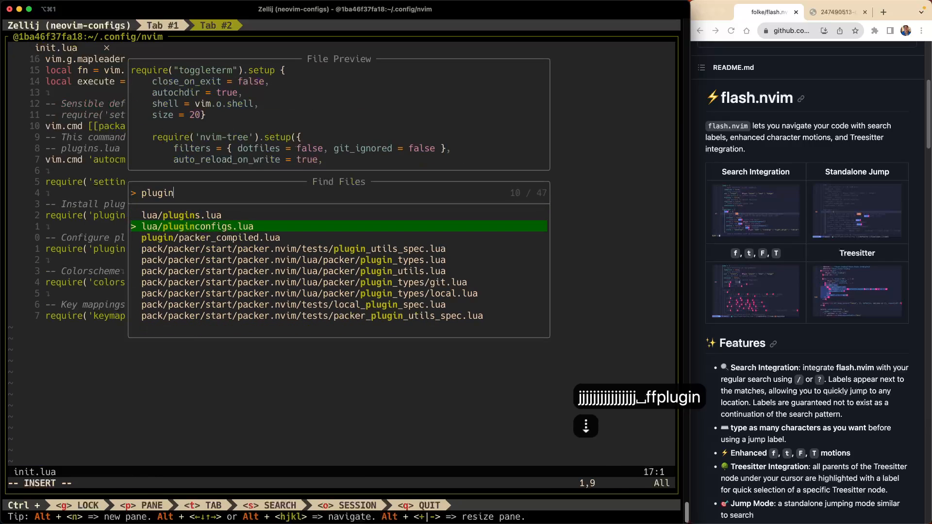
key("Return")
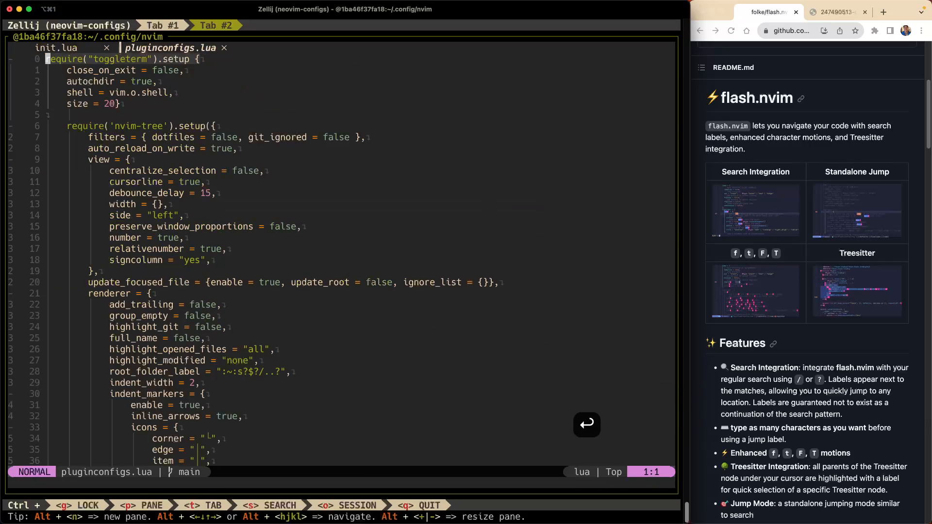
key("j")
key("j")
key("j")
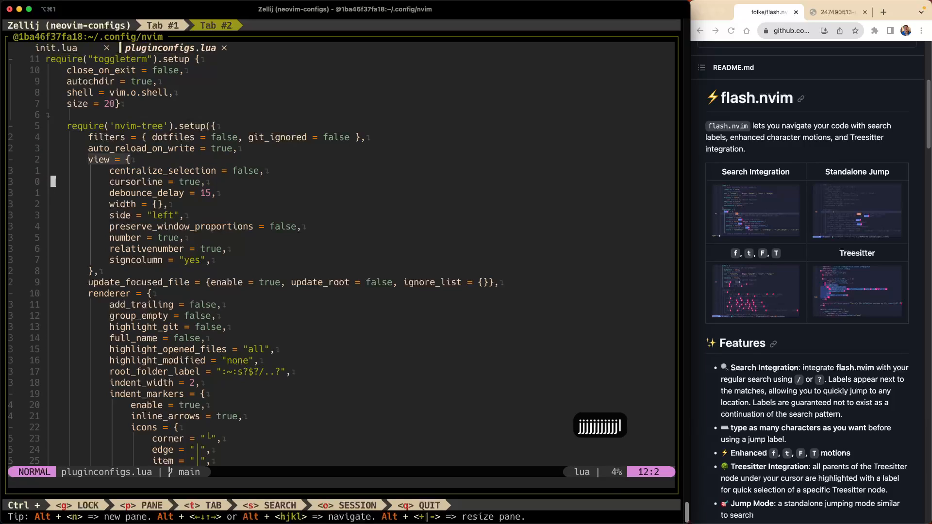
key("l")
key("l")
key("l")
key("l")
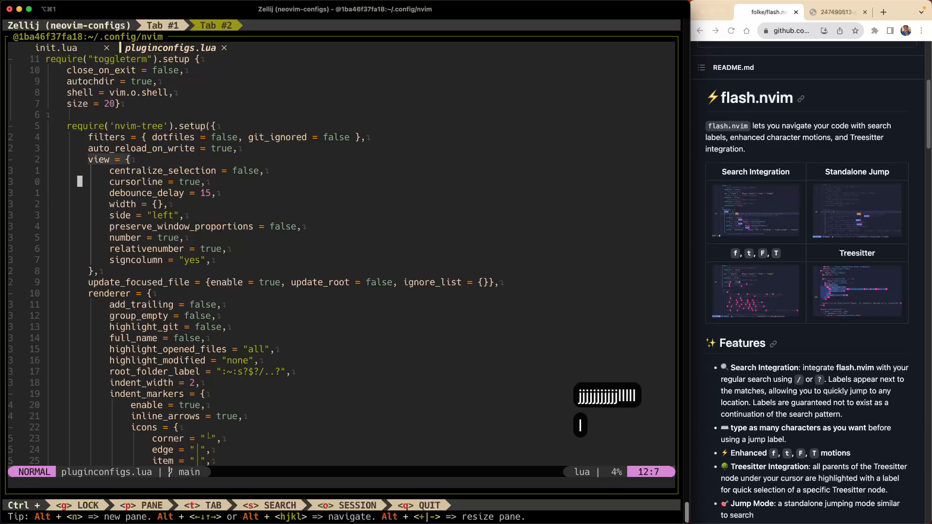
key("l")
key("l")
key("l")
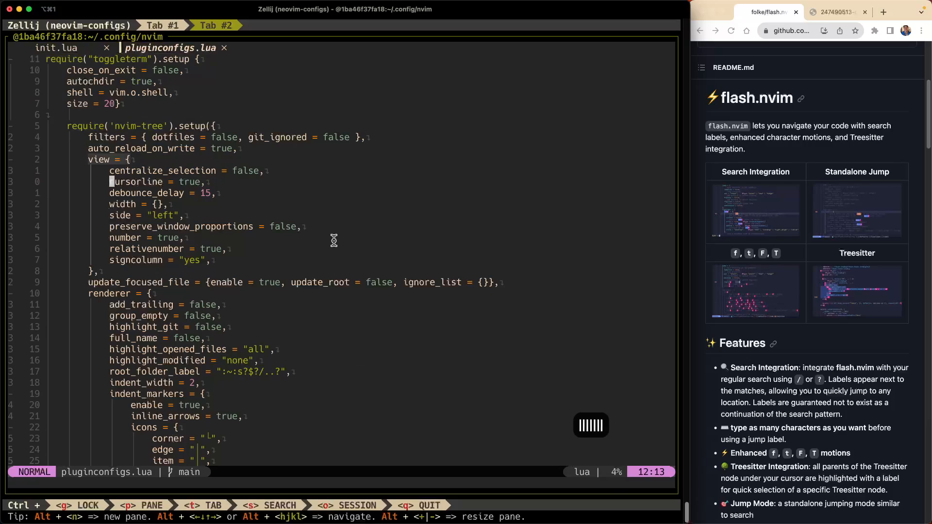
Annotate an arrow from the cursorline line down to the full_name line, then clear it.
key("ctrl+alt+minus")
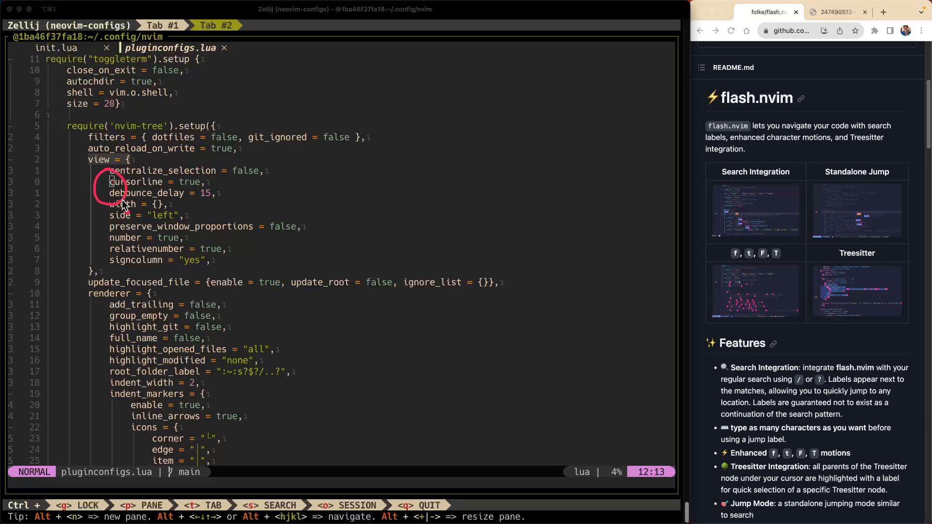
key("ctrl+alt+minus")
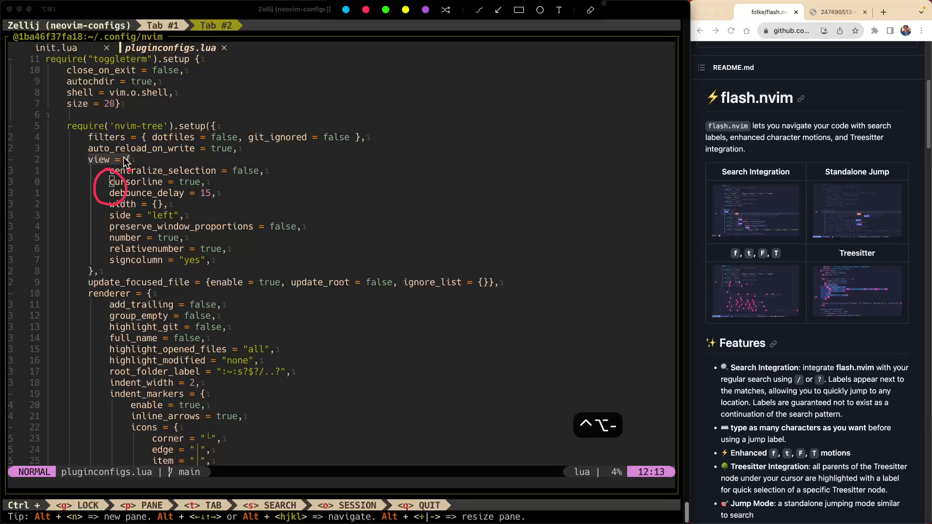
key("ctrl+alt+minus")
key("ctrl+alt+minus")
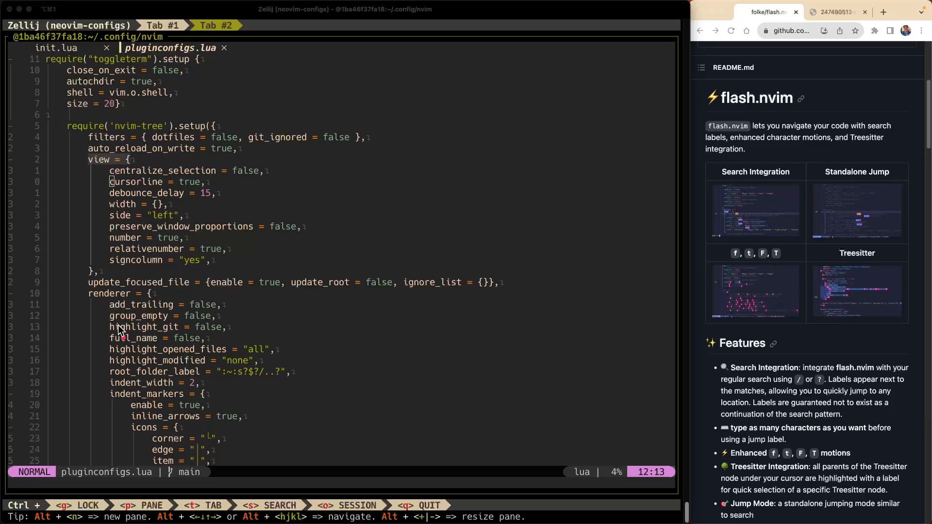
mouse_move(120, 331)
left_mouse_down()
mouse_move(161, 357)
mouse_move(110, 331)
left_mouse_up()
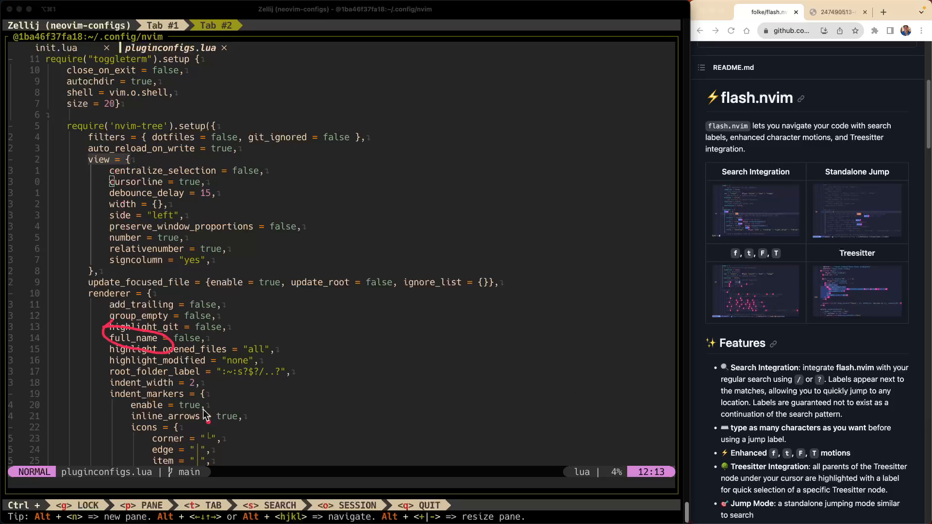
mouse_move(111, 185)
left_mouse_down()
mouse_move(87, 240)
mouse_move(84, 327)
mouse_move(123, 348)
left_mouse_up()
mouse_move(73, 305)
left_mouse_down()
mouse_move(45, 335)
mouse_move(63, 342)
left_mouse_up()
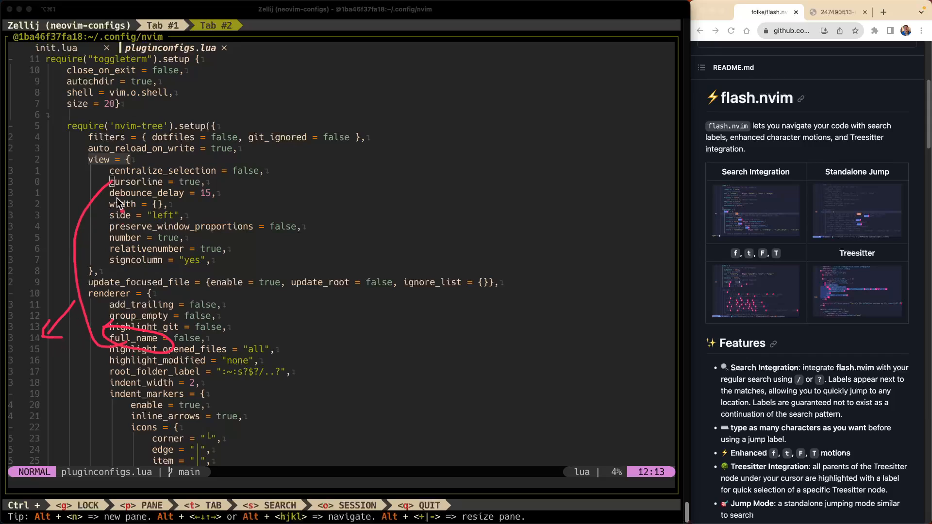
key("Escape")
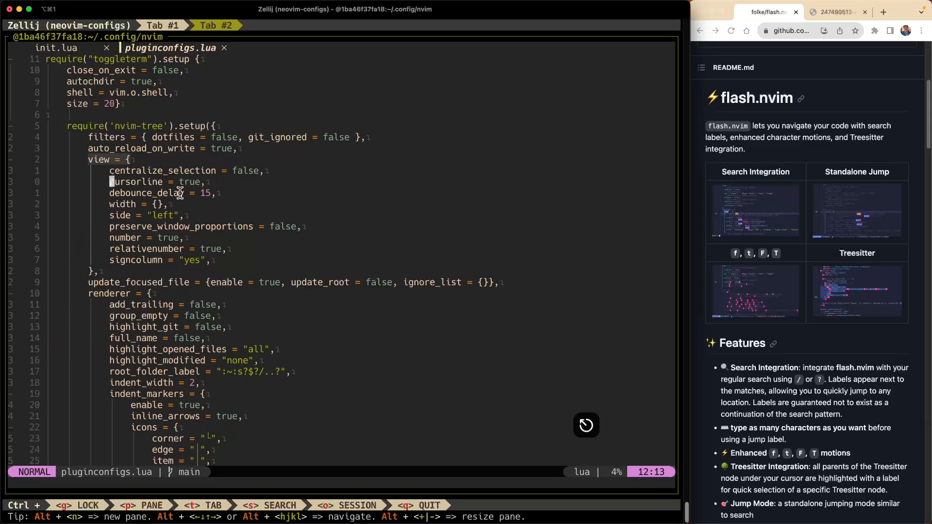
Point at relative line number 14, circle full_name, then bring up the leader key mappings.
key("ctrl+alt+minus")
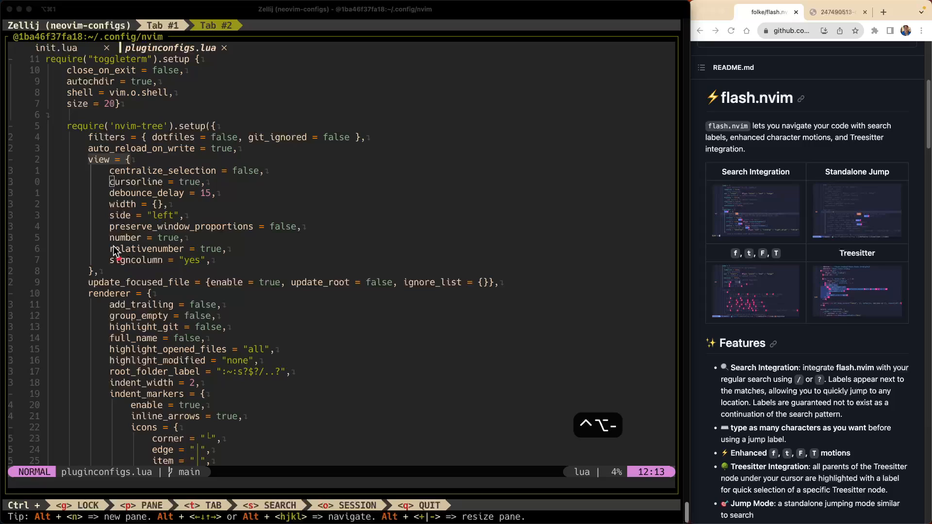
left_click_drag(38, 340, 52, 337)
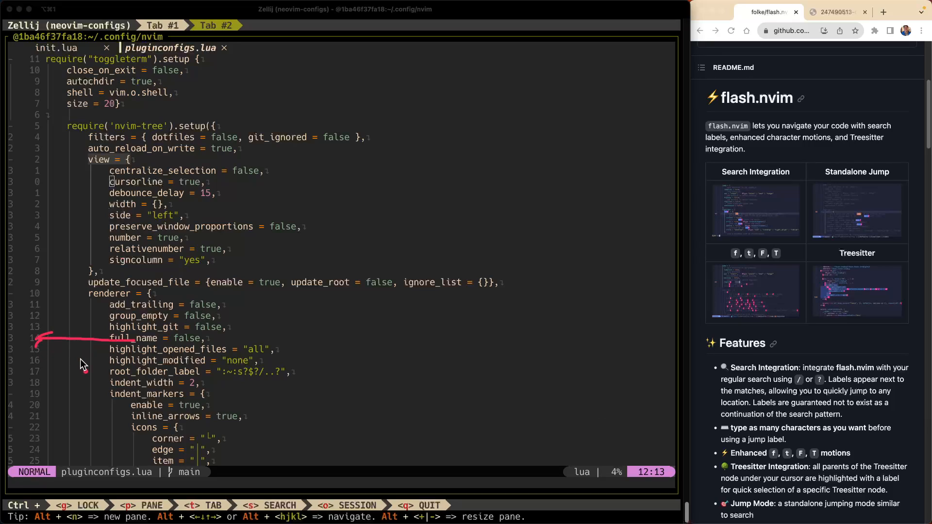
key("Escape")
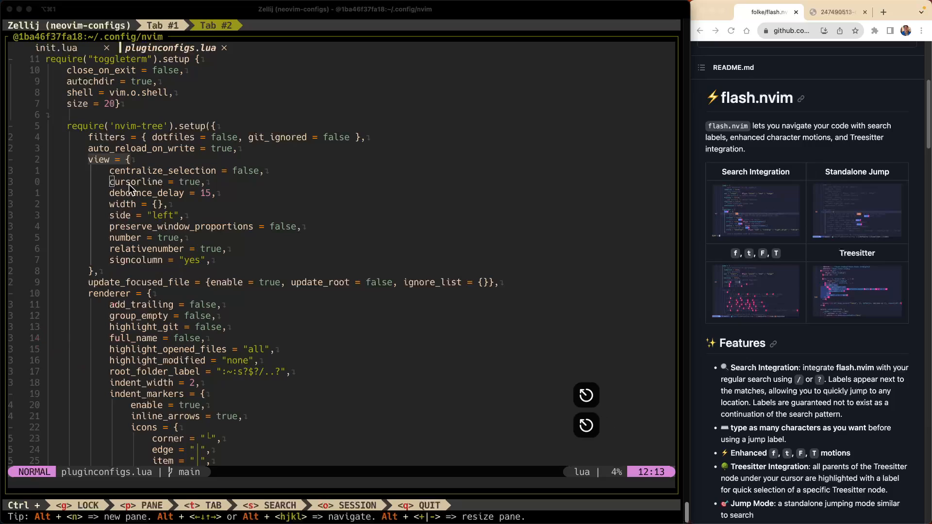
type("14j")
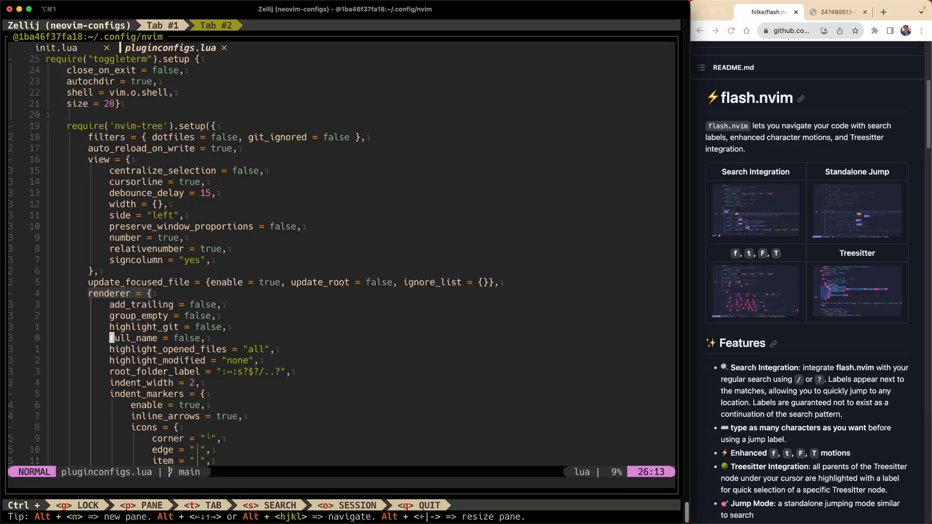
type("14k")
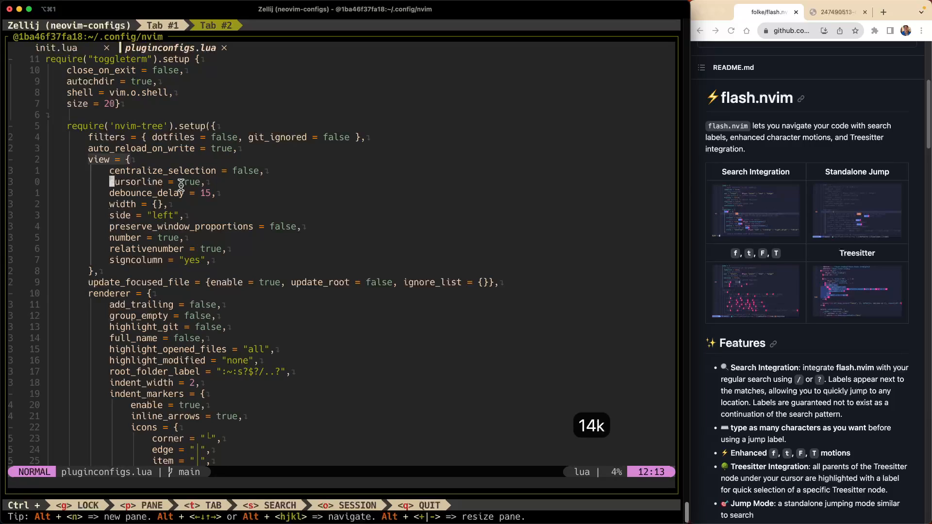
key("ctrl+alt+minus")
mouse_move(117, 341)
left_mouse_down()
mouse_move(159, 348)
mouse_move(152, 373)
mouse_move(184, 341)
left_mouse_up()
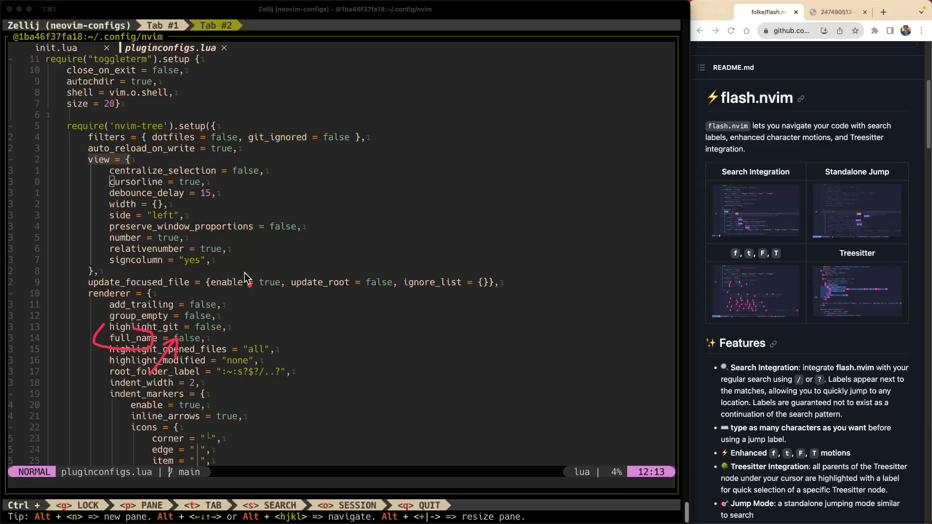
key("ctrl+alt+minus")
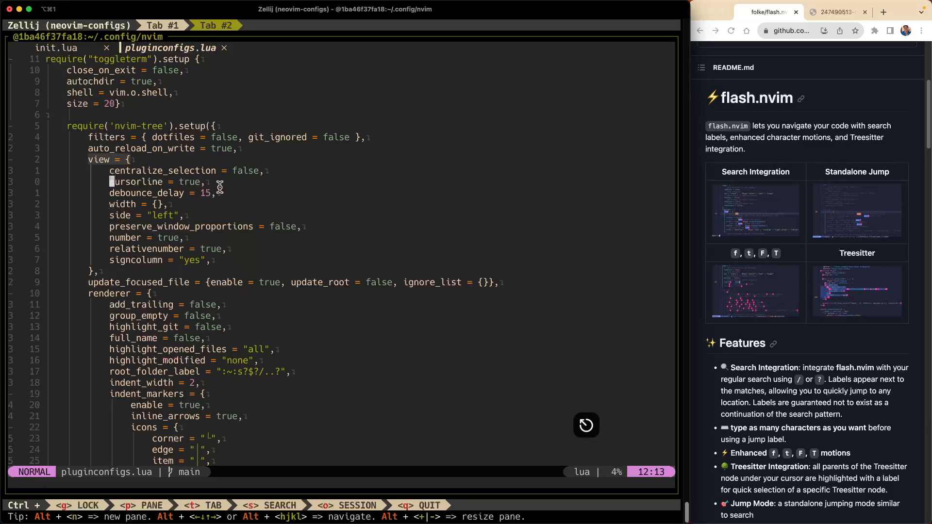
key("space")
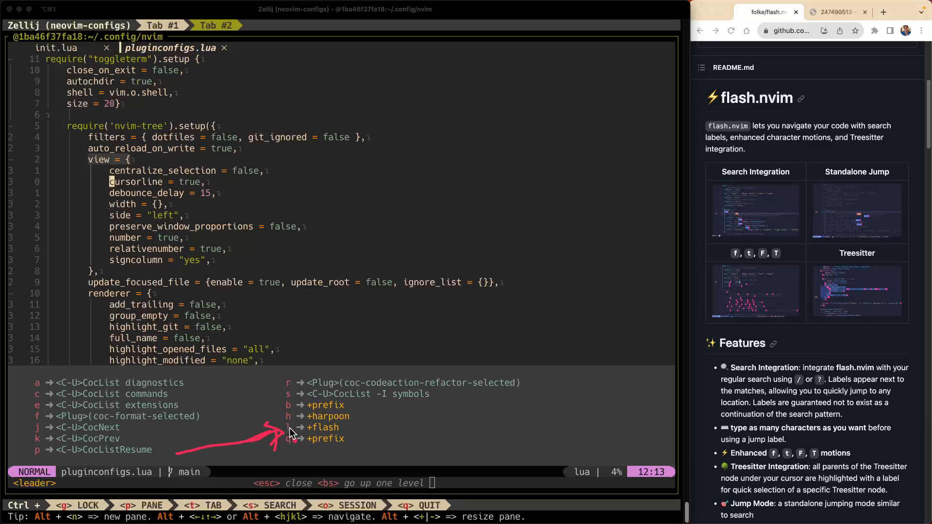
Enter Flash Jump mode through the which-key flash group (leader l s).
left_click_drag(268, 429, 362, 438)
key("Escape")
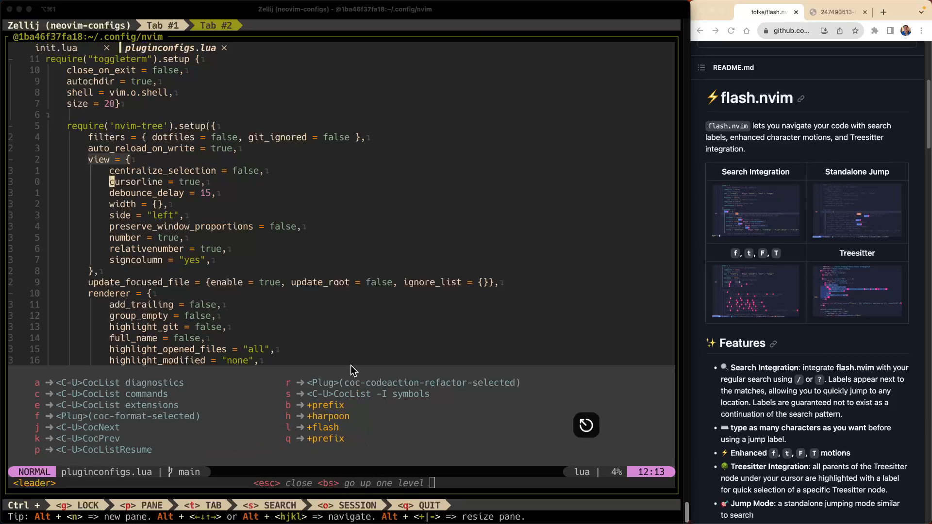
key("l")
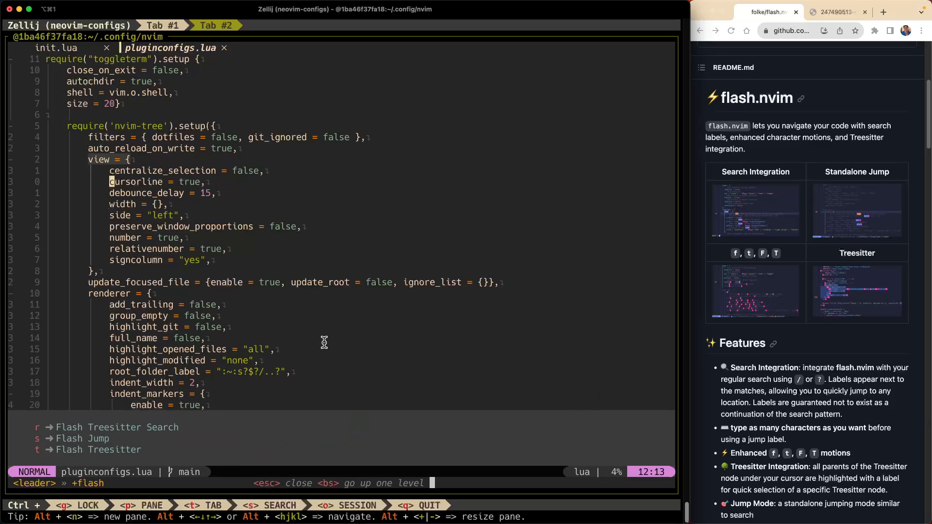
key("ctrl+alt+minus")
left_click_drag(22, 452, 42, 442)
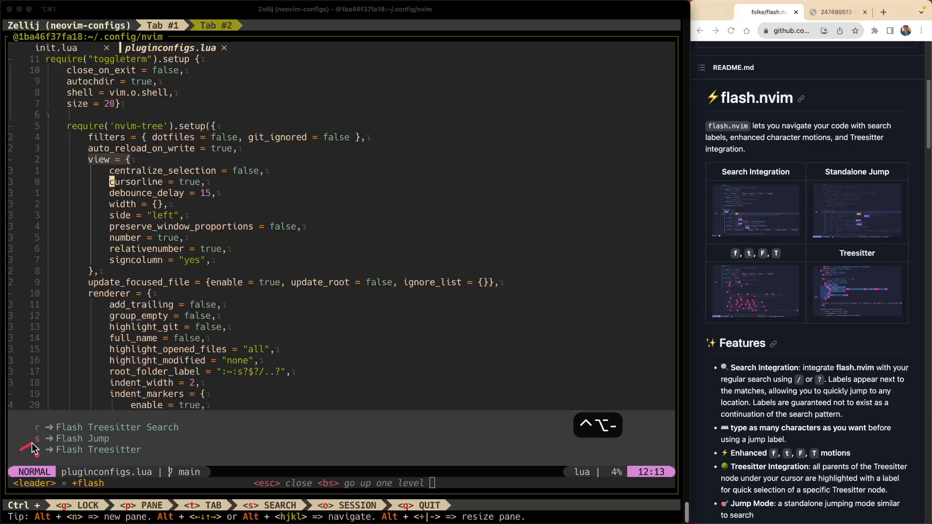
key("ctrl+alt+minus")
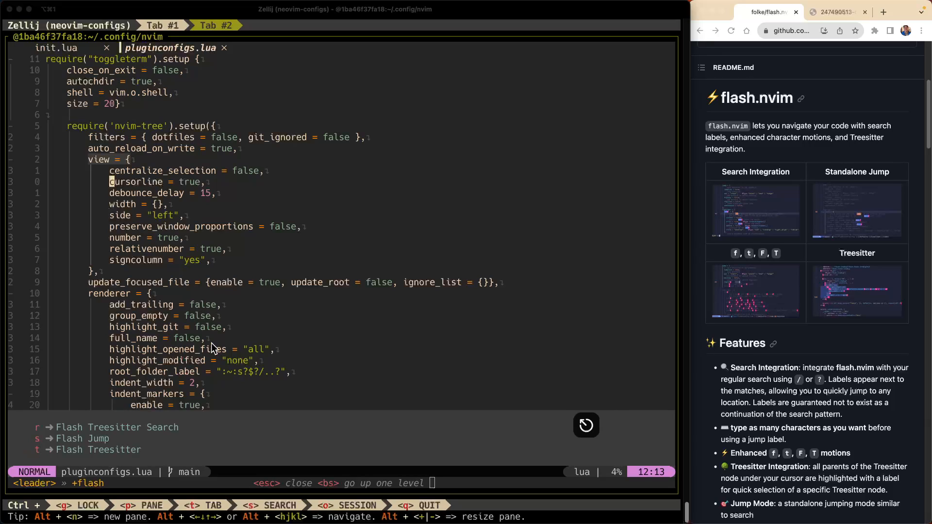
key("s")
key("s")
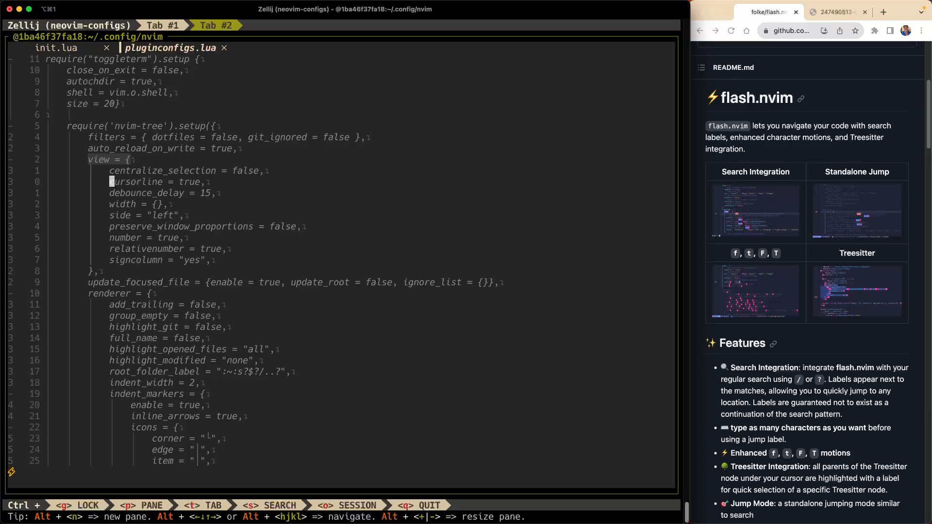
Label the 'fa' matches and jump to false on the full_name line.
key("ctrl+alt+minus")
key("f")
key("a")
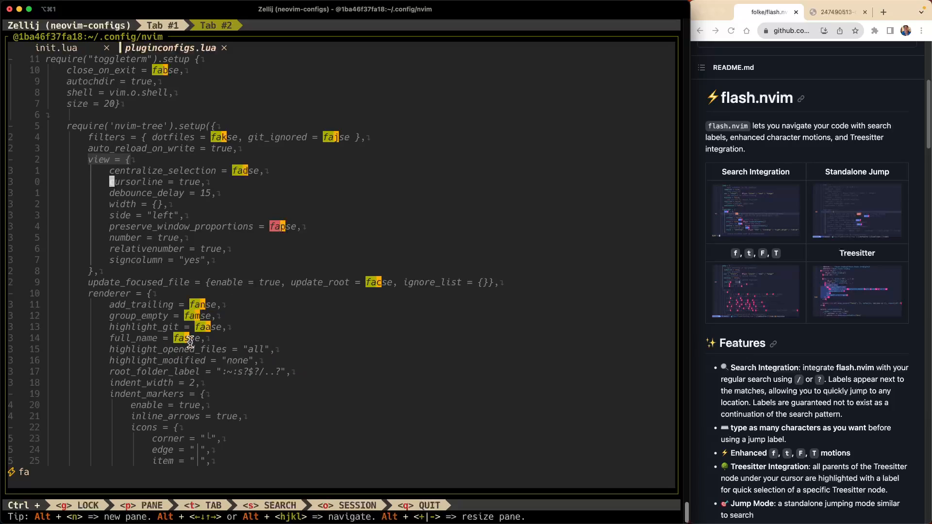
key("ctrl+alt+minus")
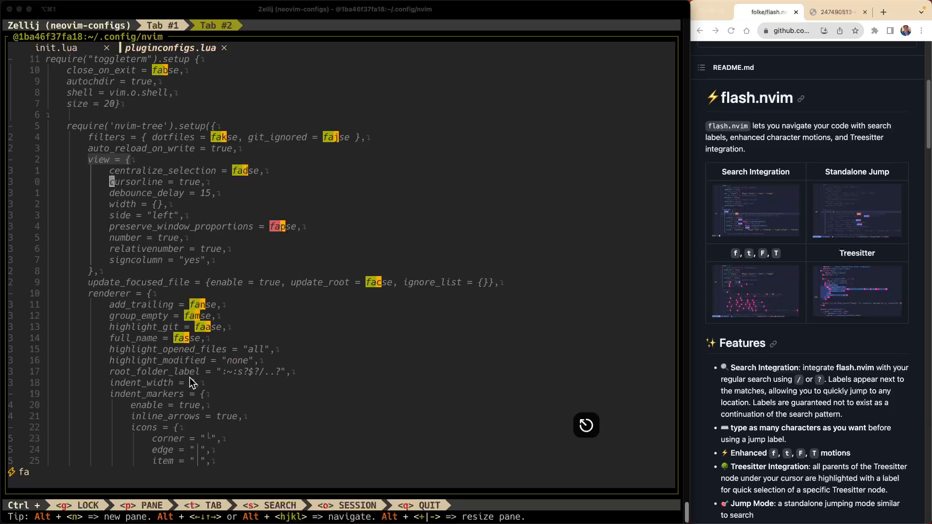
key("s")
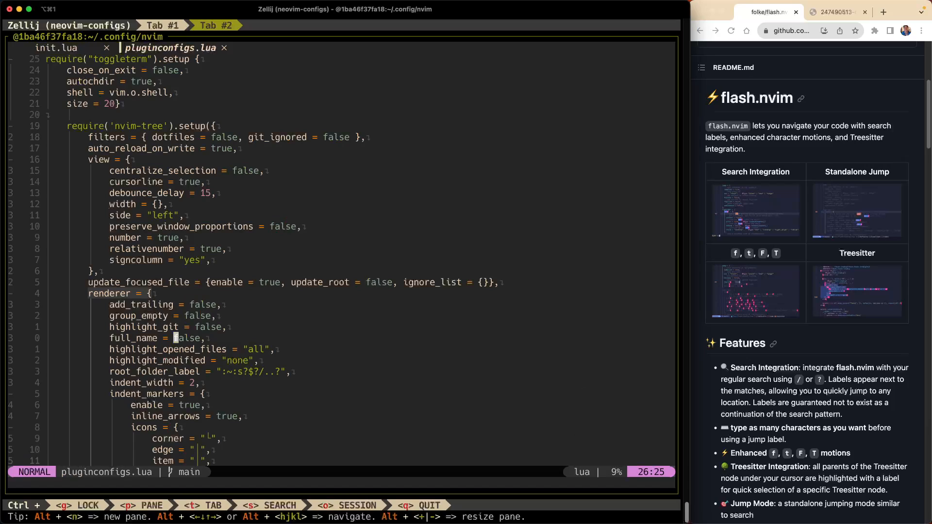
key("j")
key("k")
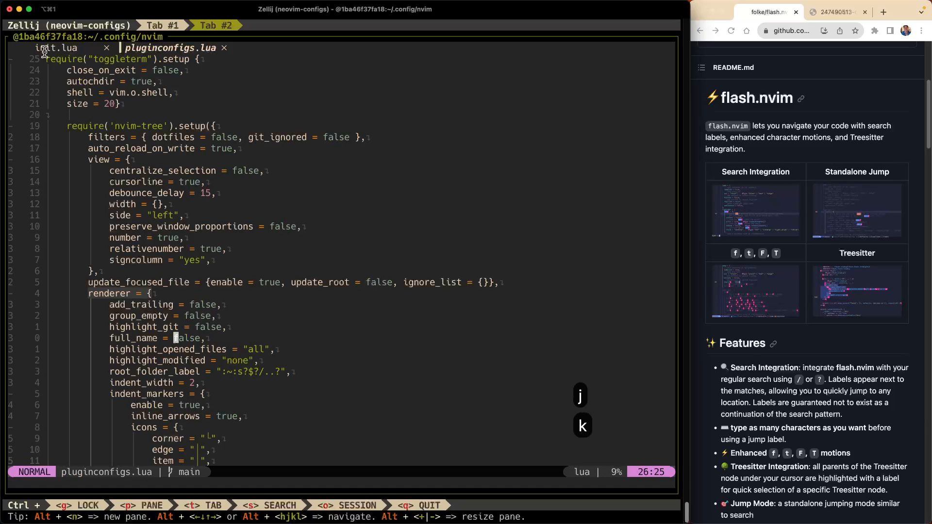
key("ctrl+alt+minus")
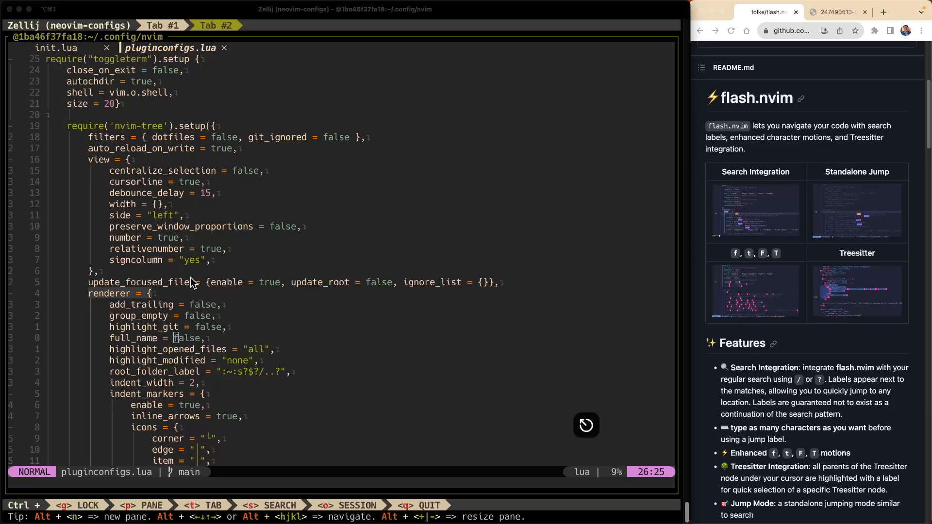
key("space")
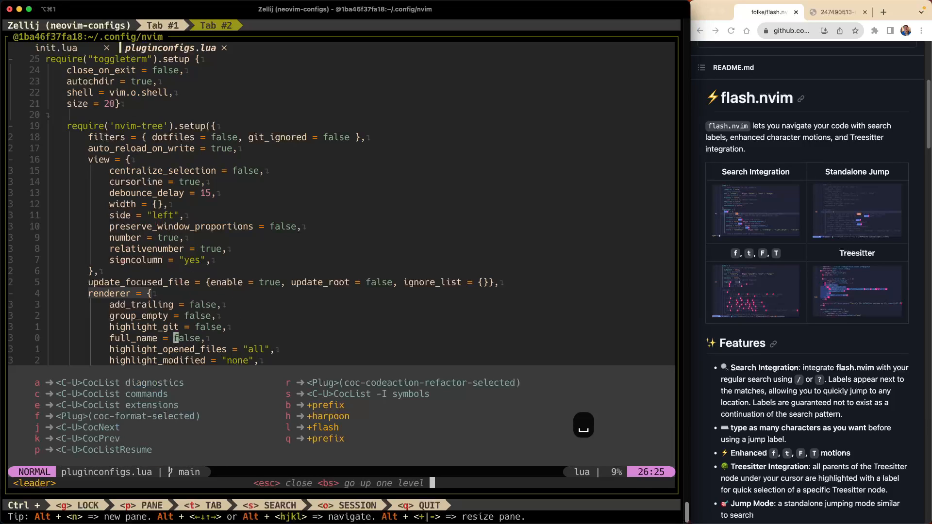
key("l")
key("s")
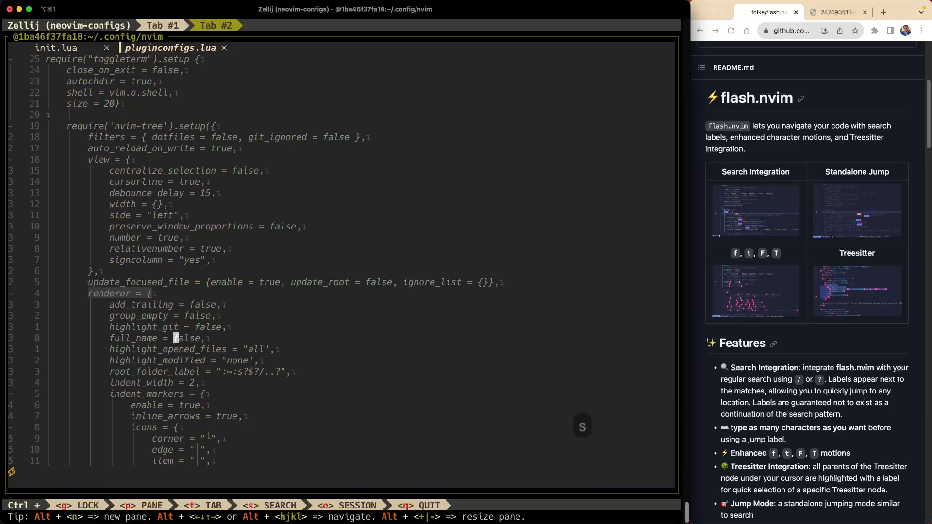
key("l")
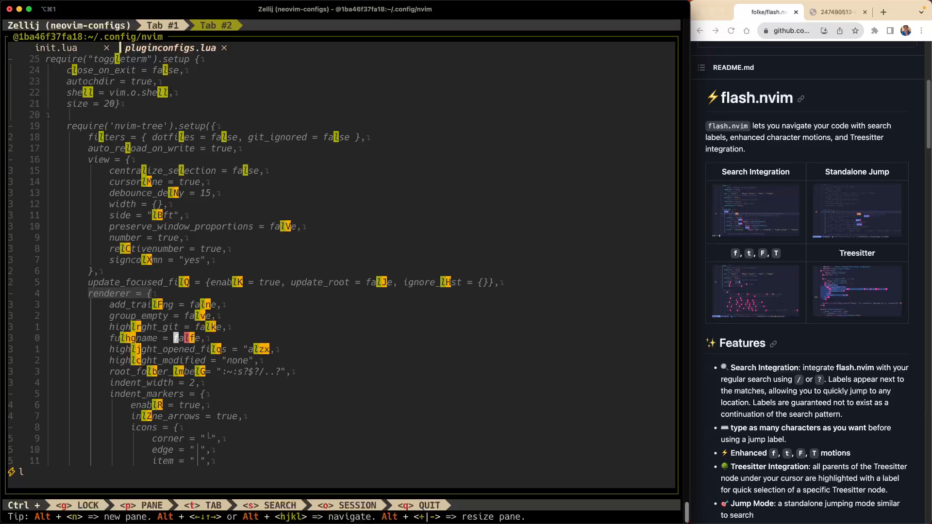
key("shift+b")
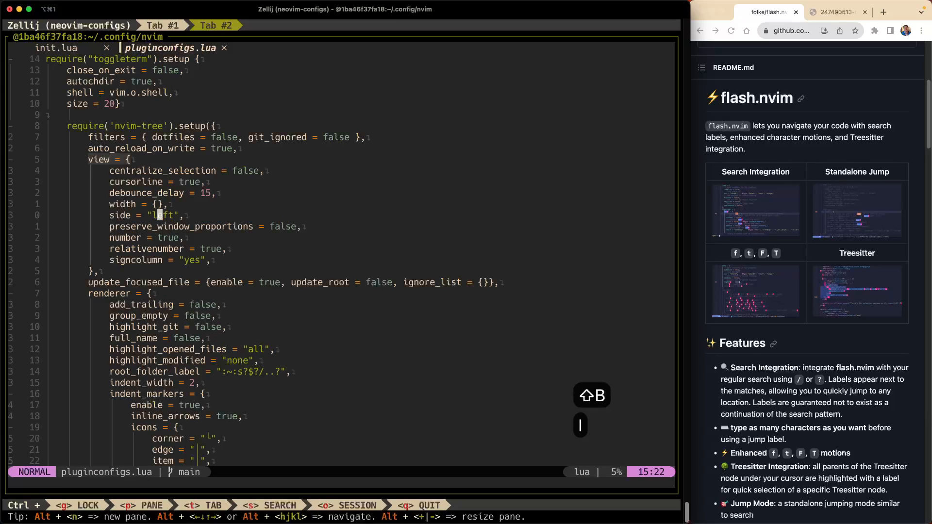
key("l")
key("h")
key("l")
key("ctrl+alt+minus")
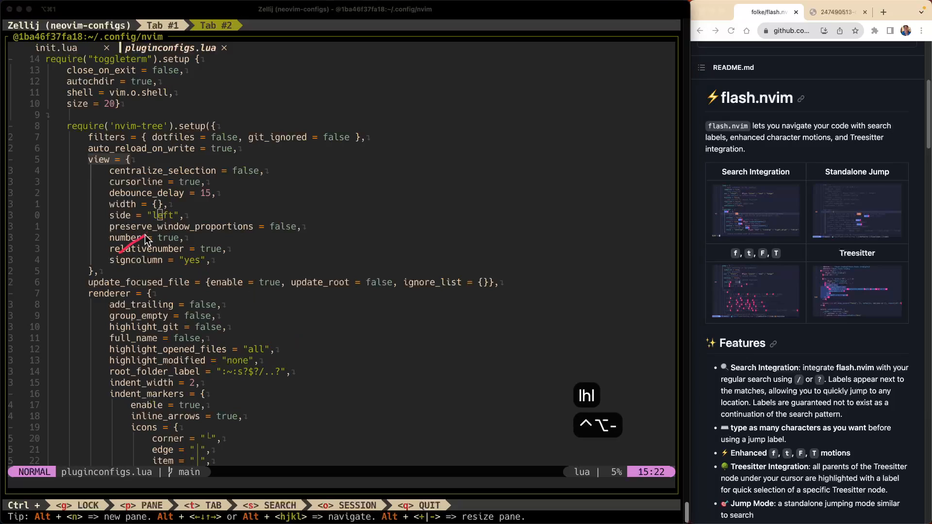
left_click_drag(120, 259, 177, 261)
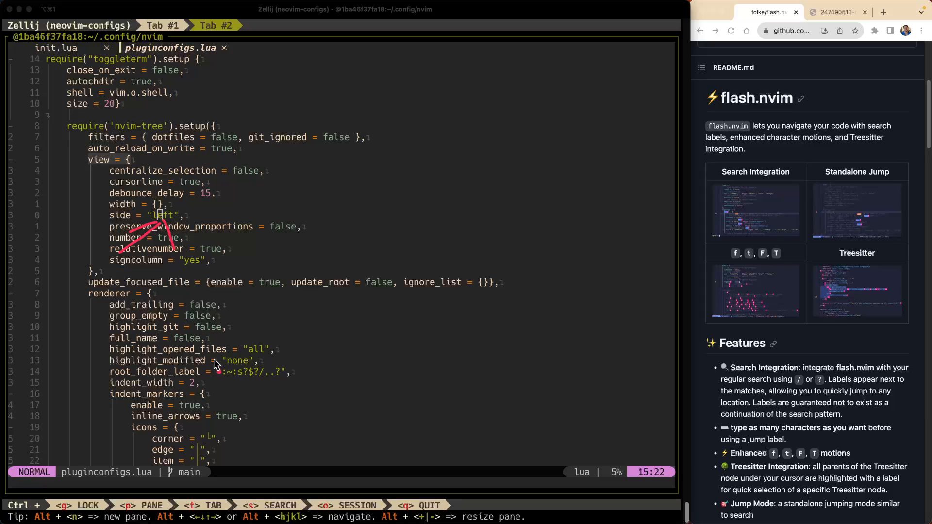
key("ctrl+alt+minus")
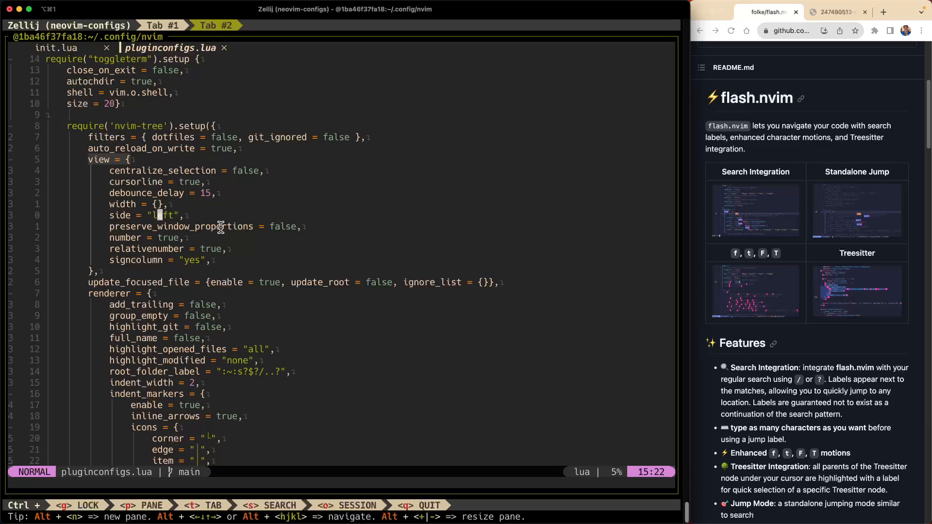
key("ctrl+alt+minus")
mouse_move(135, 317)
left_mouse_down()
mouse_move(201, 264)
mouse_move(204, 284)
left_mouse_up()
key("ctrl+alt+minus")
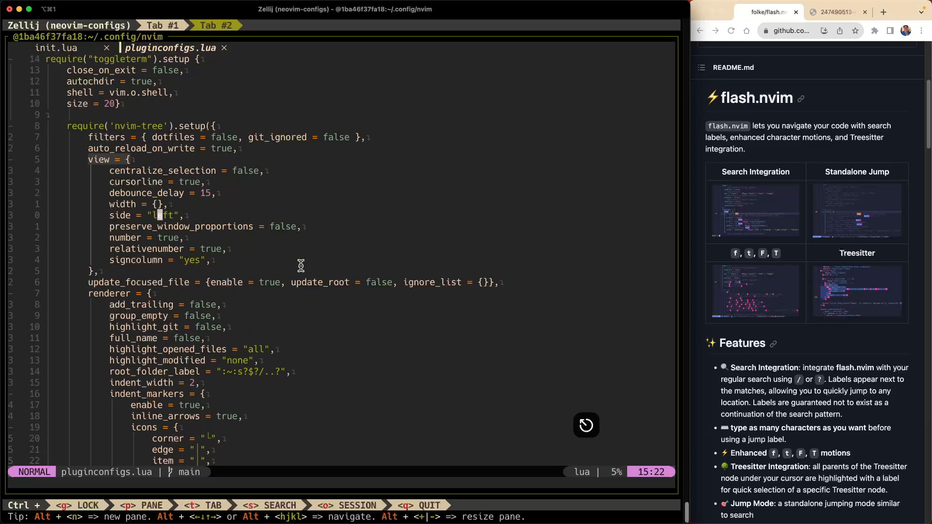
Search for y and take flash label f to land on the signcolumn "yes" value.
key("slash")
type("/")
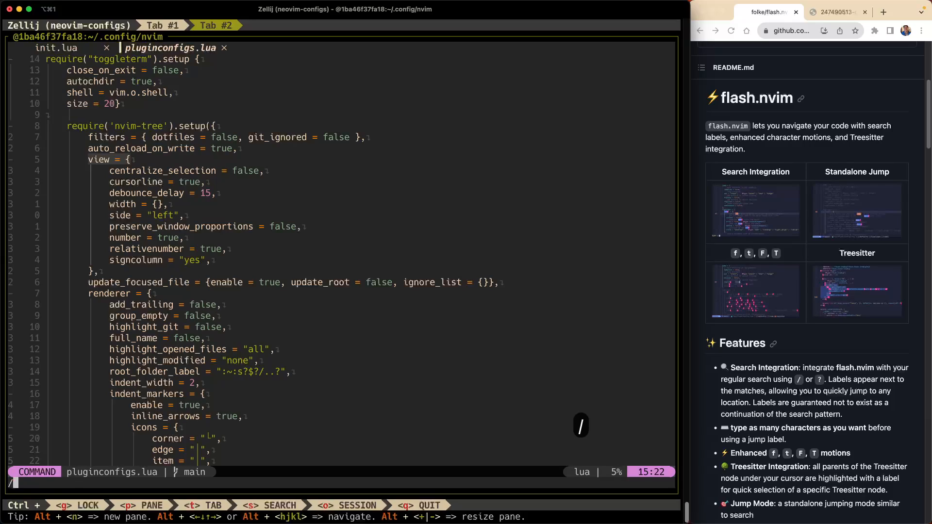
type("y")
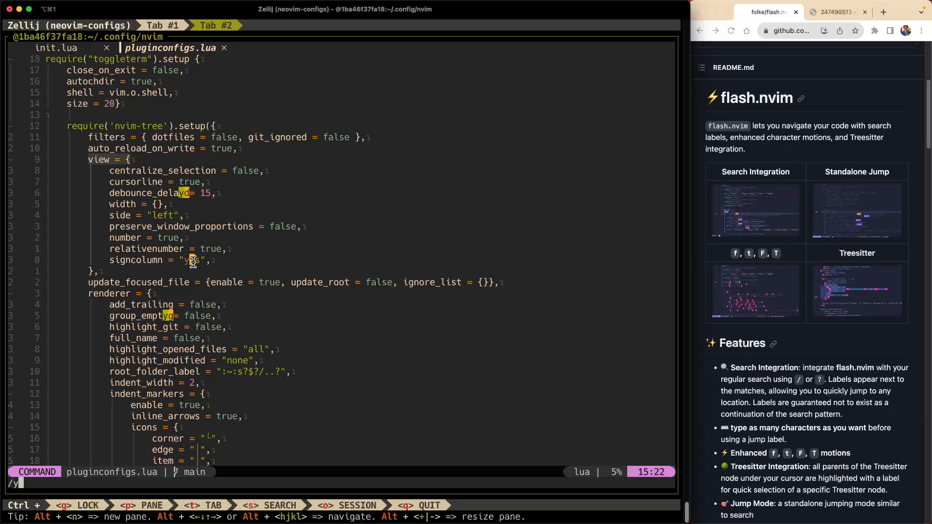
key("f")
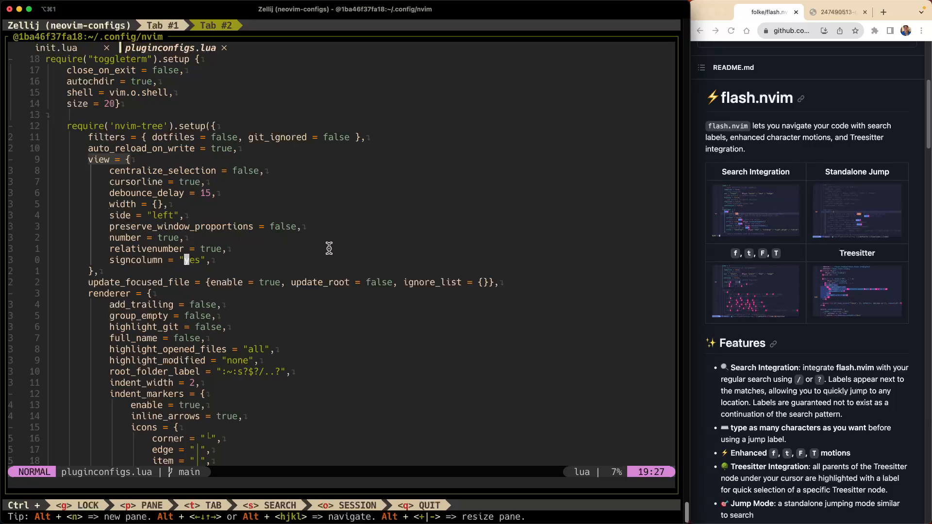
key("space")
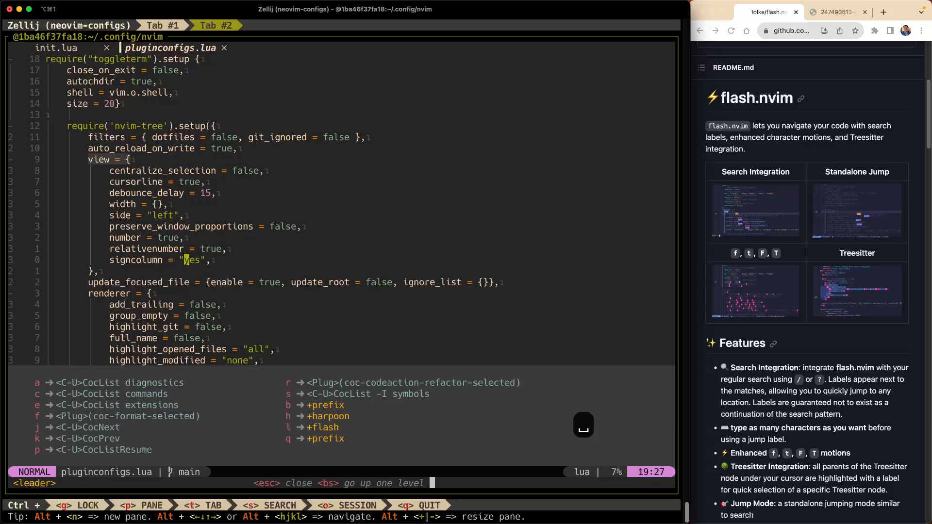
key("l")
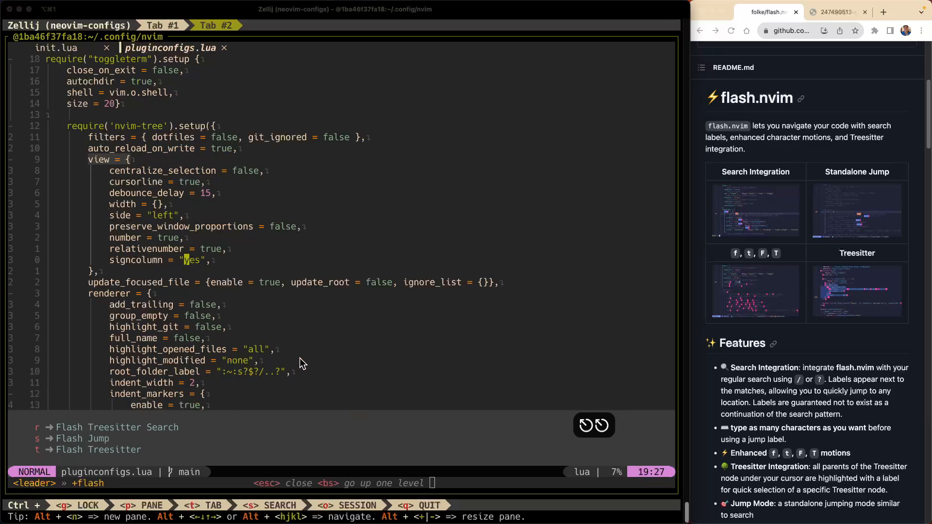
key("t")
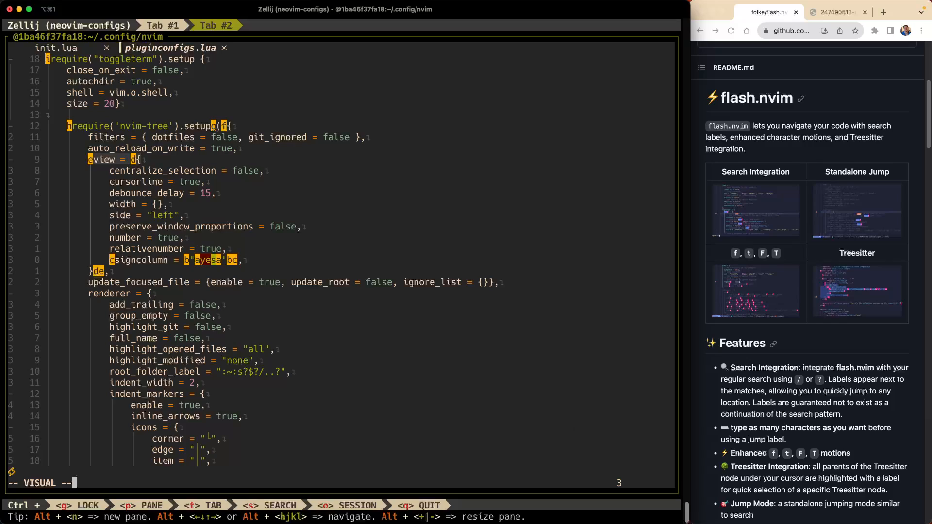
key("ctrl+alt+minus")
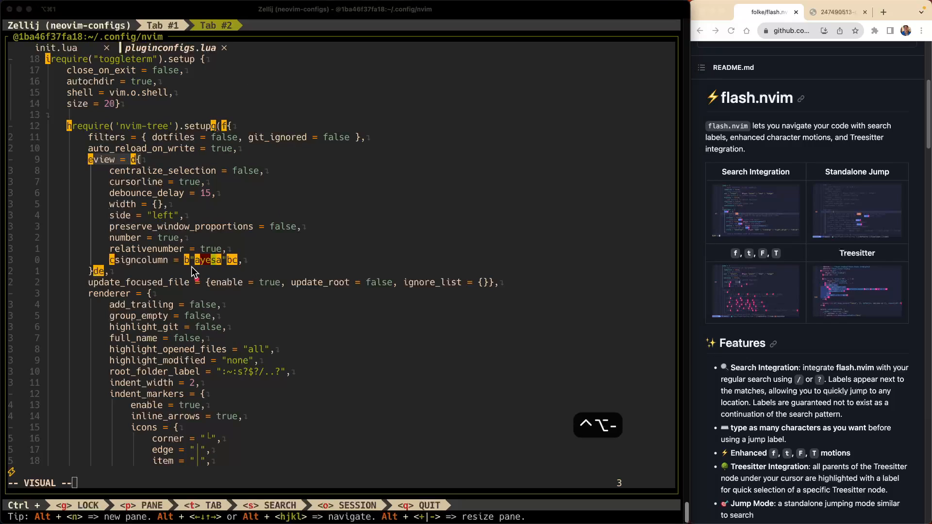
mouse_move(195, 271)
left_mouse_down()
mouse_move(162, 311)
mouse_move(196, 269)
mouse_move(205, 304)
left_mouse_up()
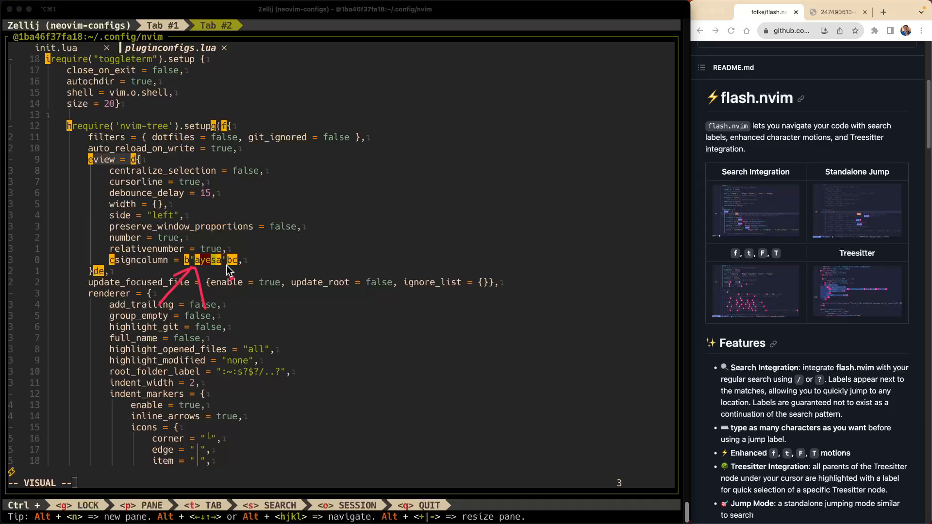
left_click_drag(226, 266, 243, 267)
left_click_drag(268, 351, 266, 344)
left_click_drag(110, 269, 121, 265)
left_click_drag(97, 159, 109, 287)
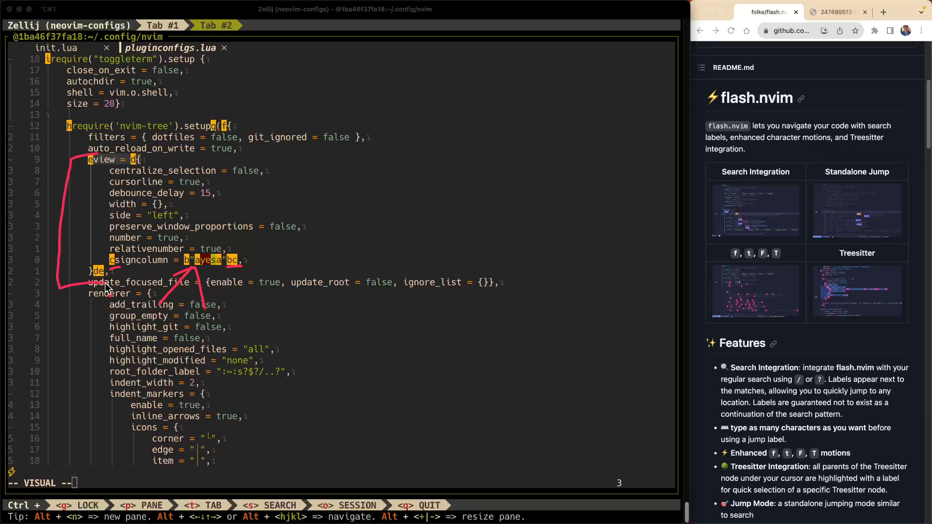
mouse_move(80, 189)
left_mouse_down()
mouse_move(89, 171)
mouse_move(114, 168)
left_mouse_up()
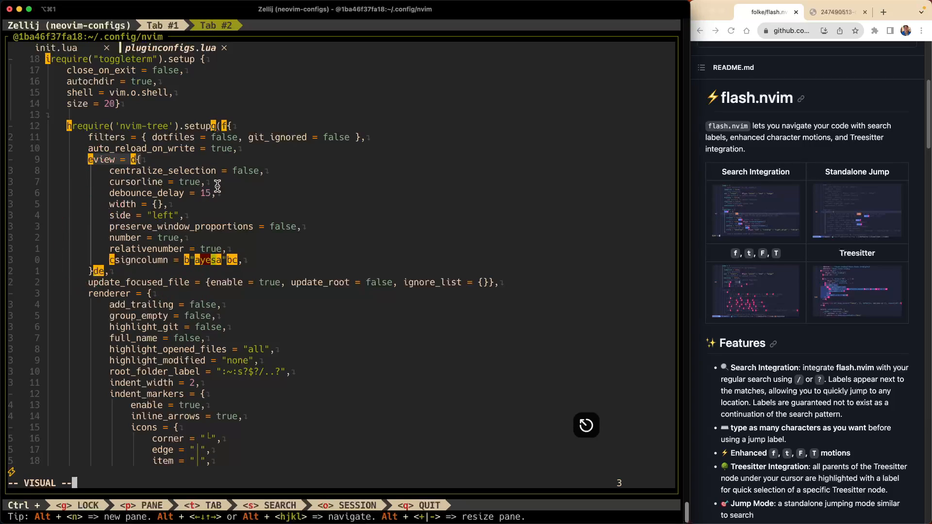
key("e")
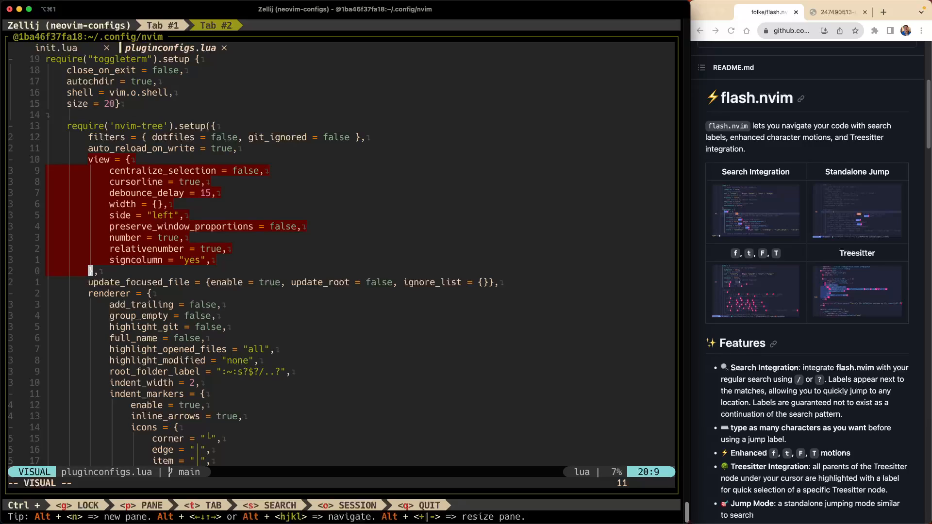
key("d")
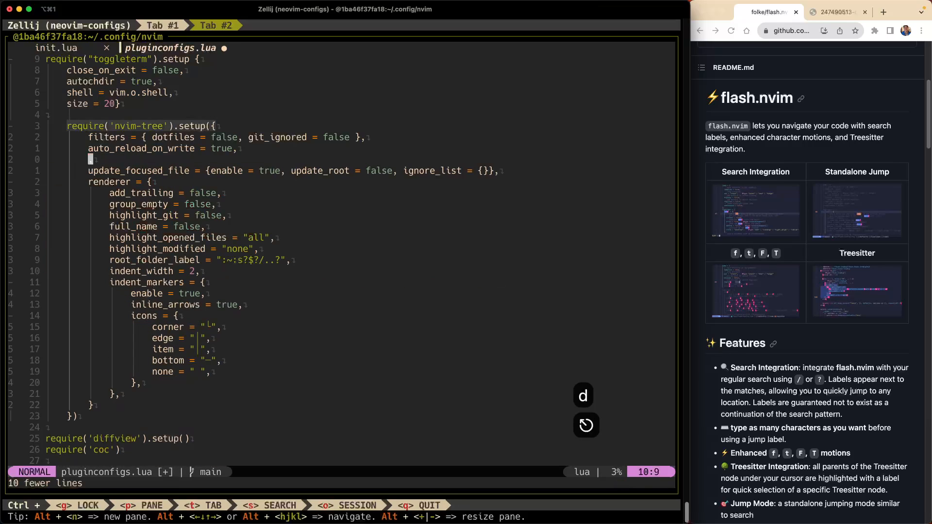
key("u")
key("j")
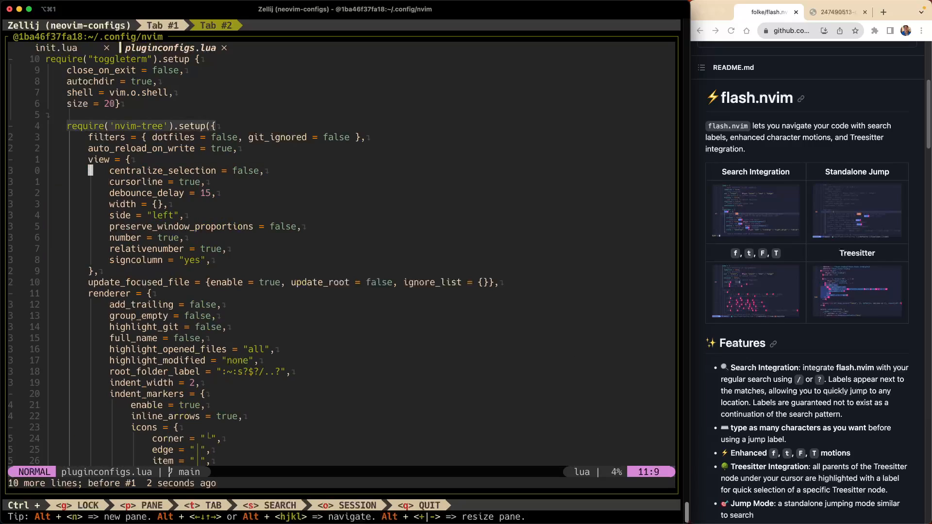
Move the cursor onto the word 'bottom' in the nvim-tree renderer settings.
key("j")
key("j")
key("j")
key("j")
key("j")
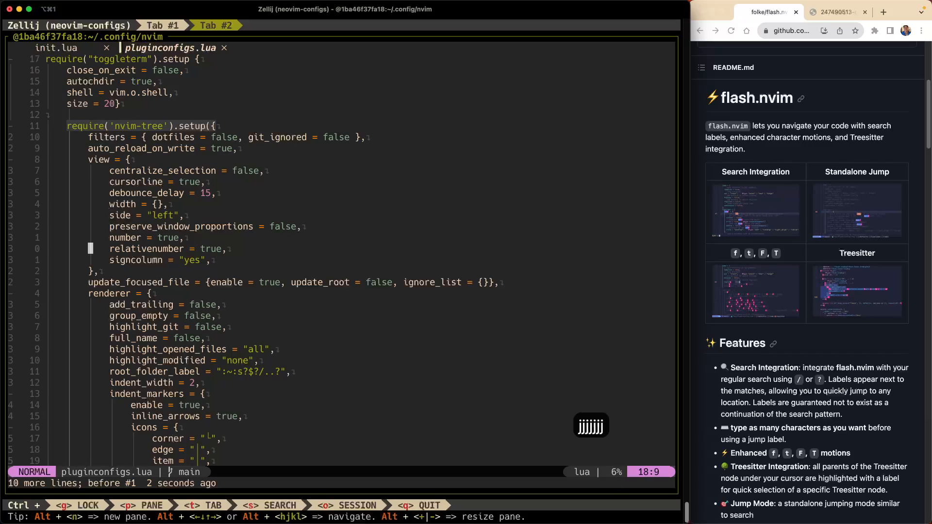
key("j")
key("j")
key("j")
key("j")
key("j")
key("j")
key("j")
key("j")
key("j")
key("j")
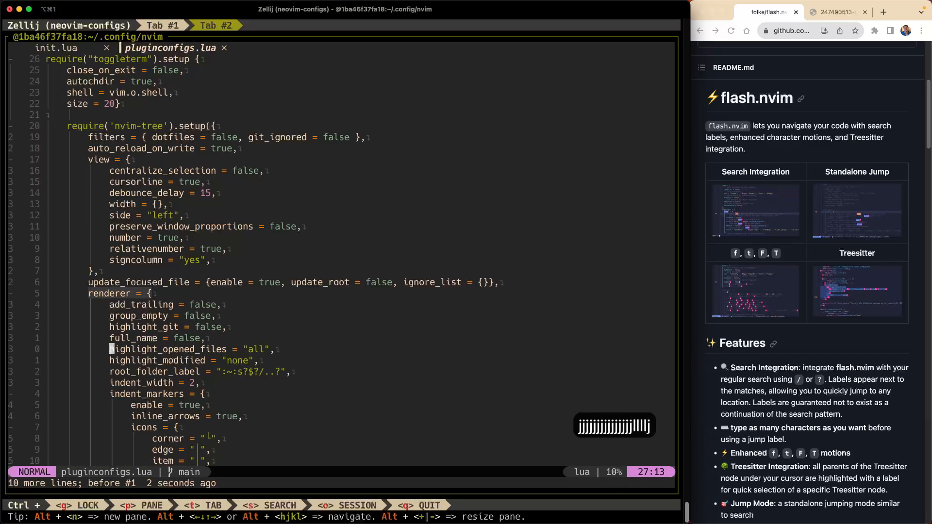
key("j")
key("j")
key("j")
key("j")
key("j")
key("j")
key("j")
key("j")
key("j")
key("j")
key("j")
key("j")
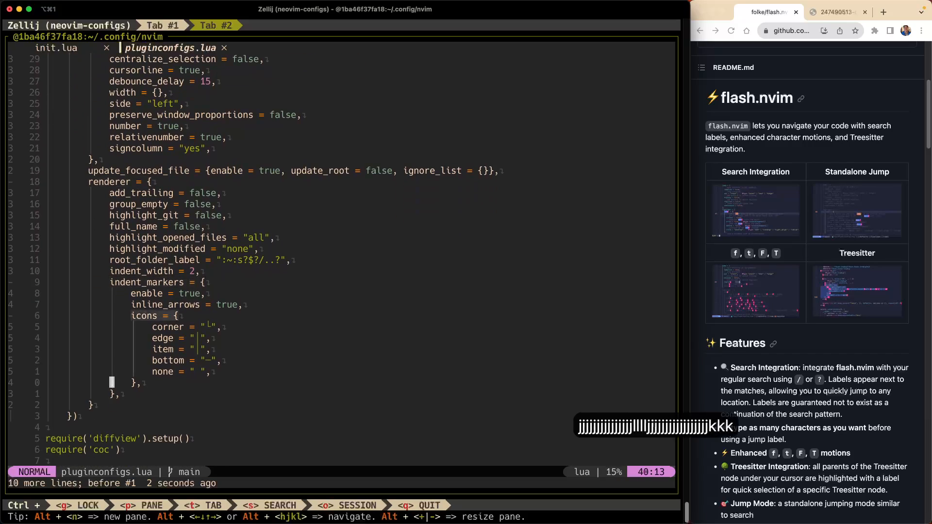
key("k")
key("k")
key("k")
key("w")
key("w")
key("h")
key("h")
key("h")
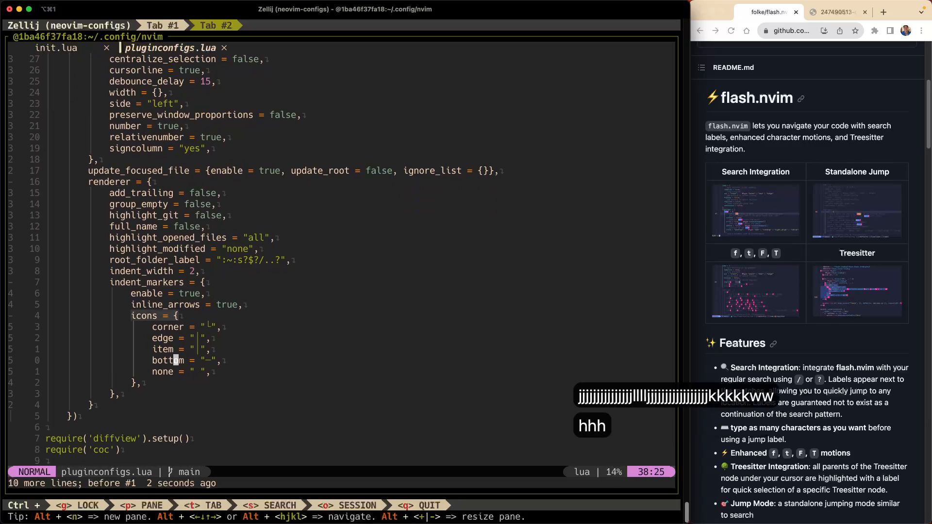
Run Flash Treesitter (leader l t) and select the whole indent_markers block with label f.
key("space")
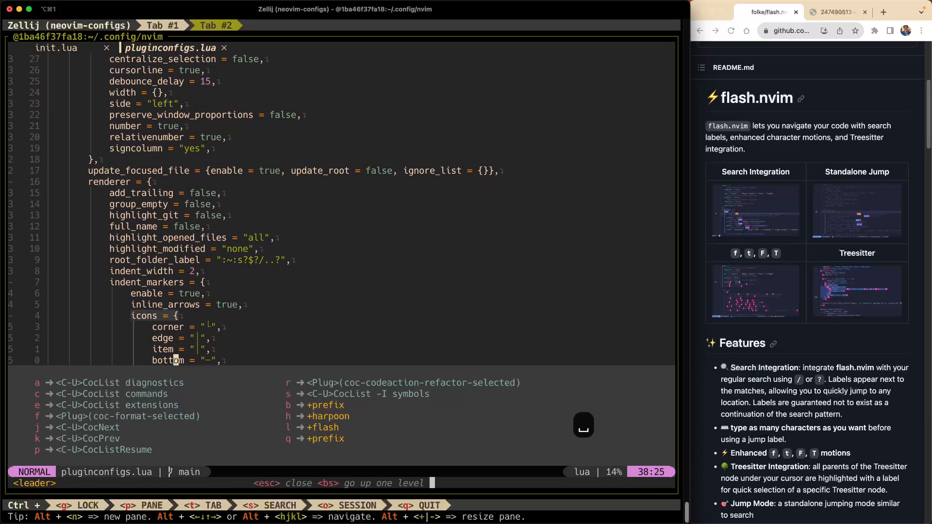
key("l")
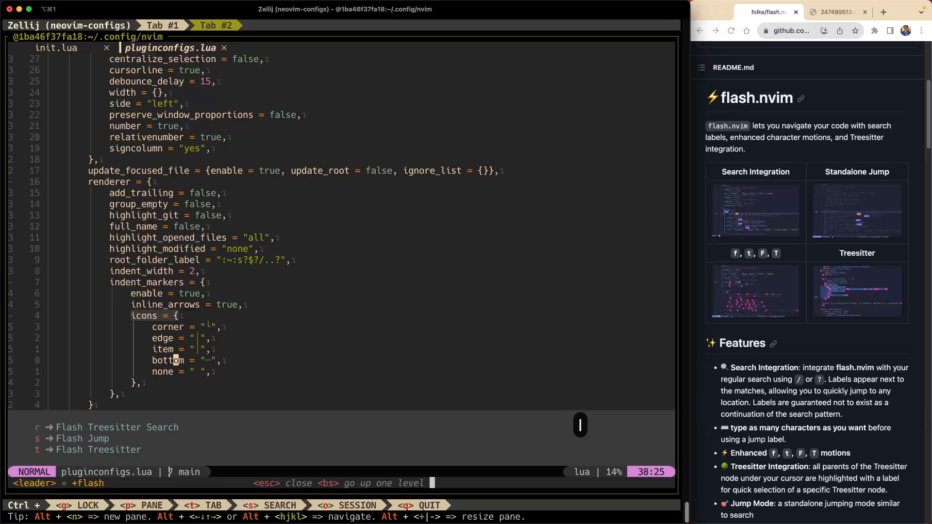
key("t")
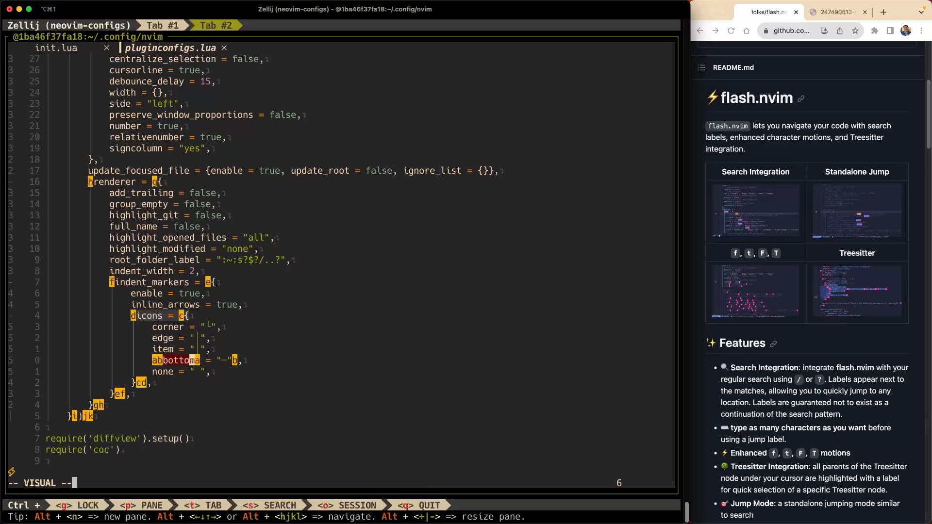
key("ctrl+alt+minus")
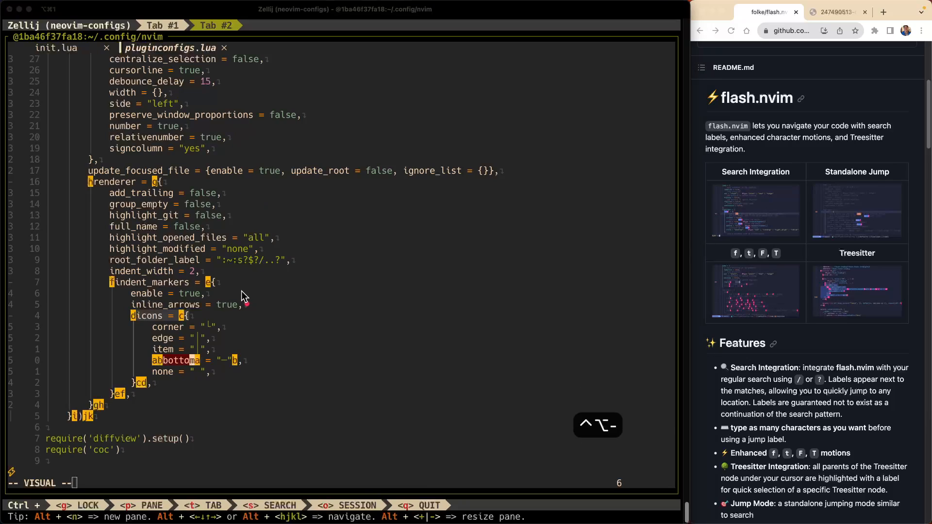
left_click_drag(254, 284, 206, 405)
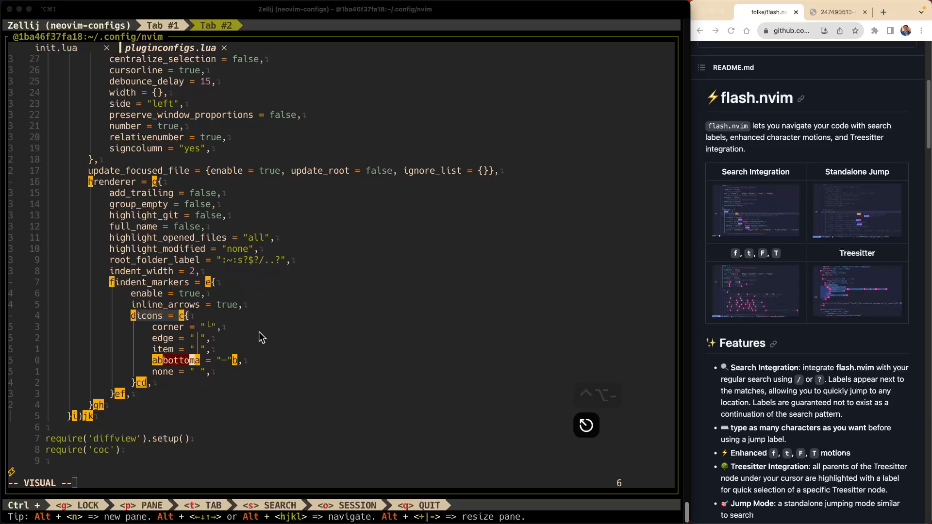
key("f")
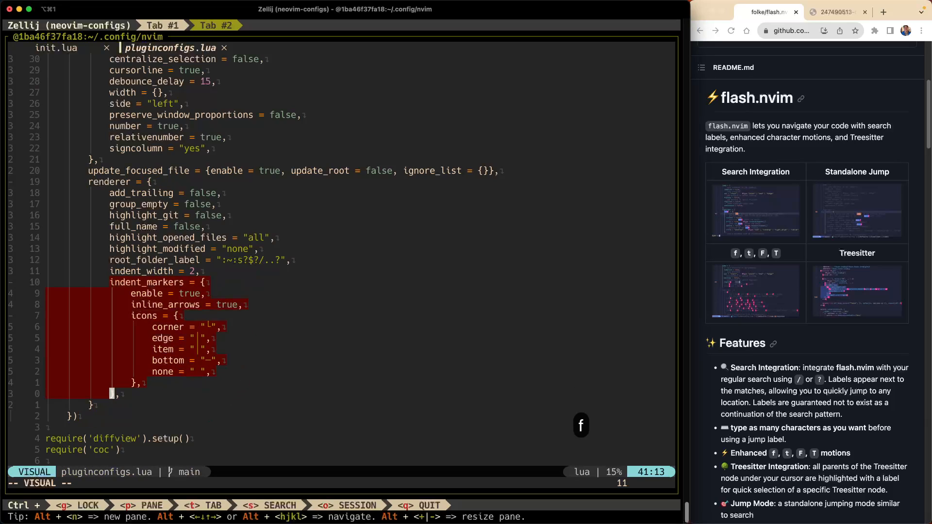